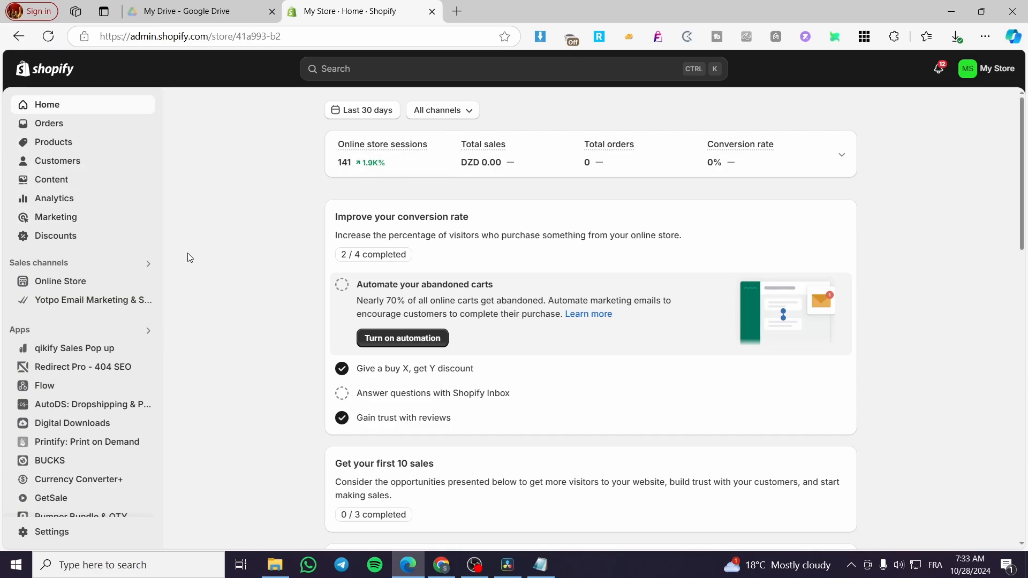
Open the online store's preferences and locate the Password protection section.
left_click(84, 280)
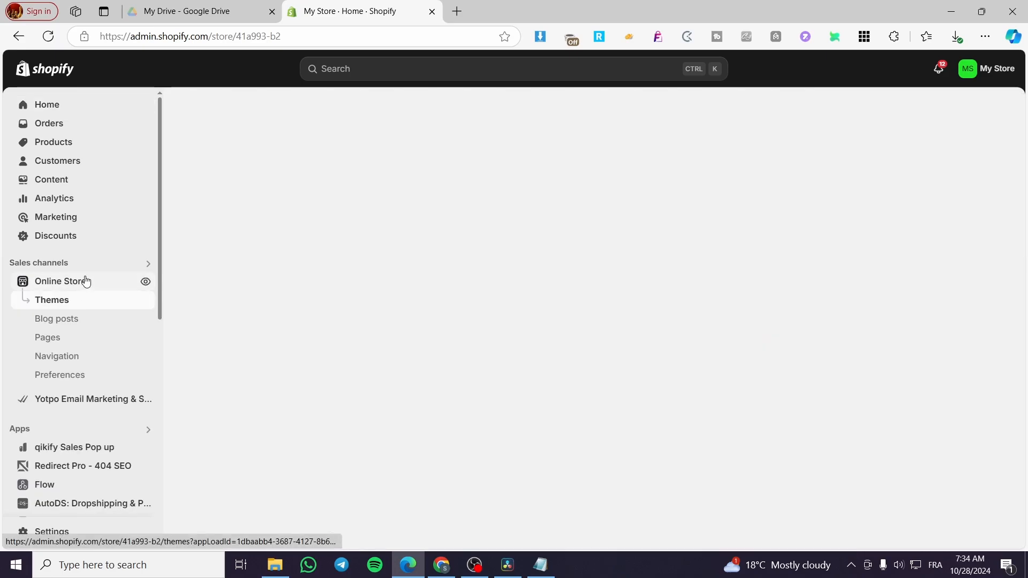
left_click(59, 366)
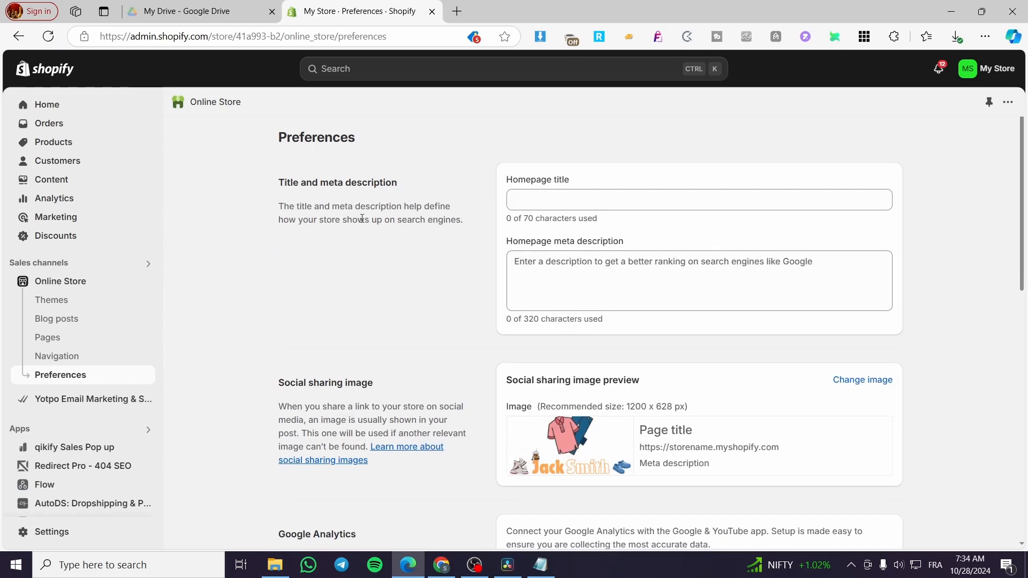
scroll(536, 257, "down", 4)
scroll(506, 214, "down", 8)
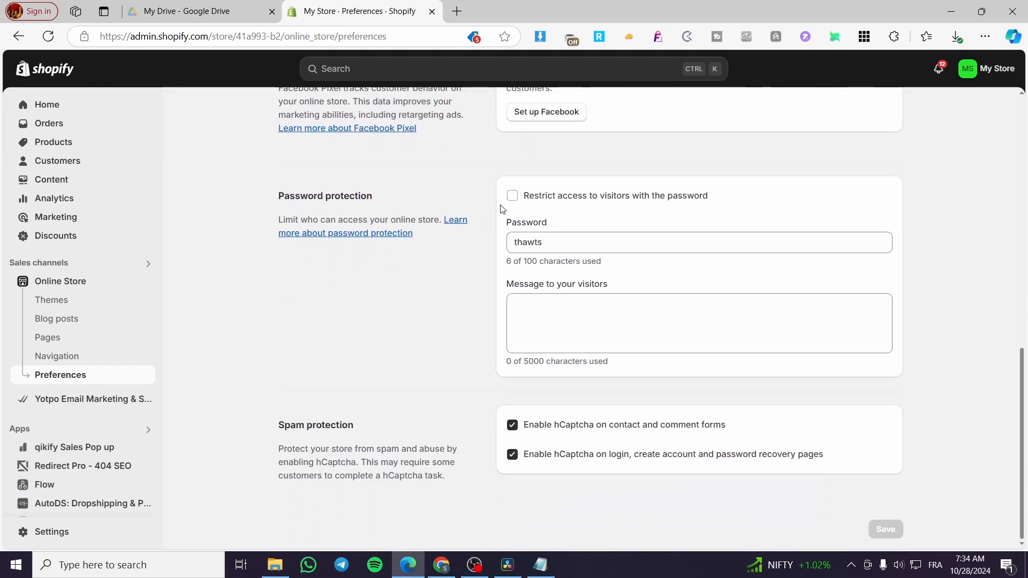
left_click_drag(380, 199, 272, 201)
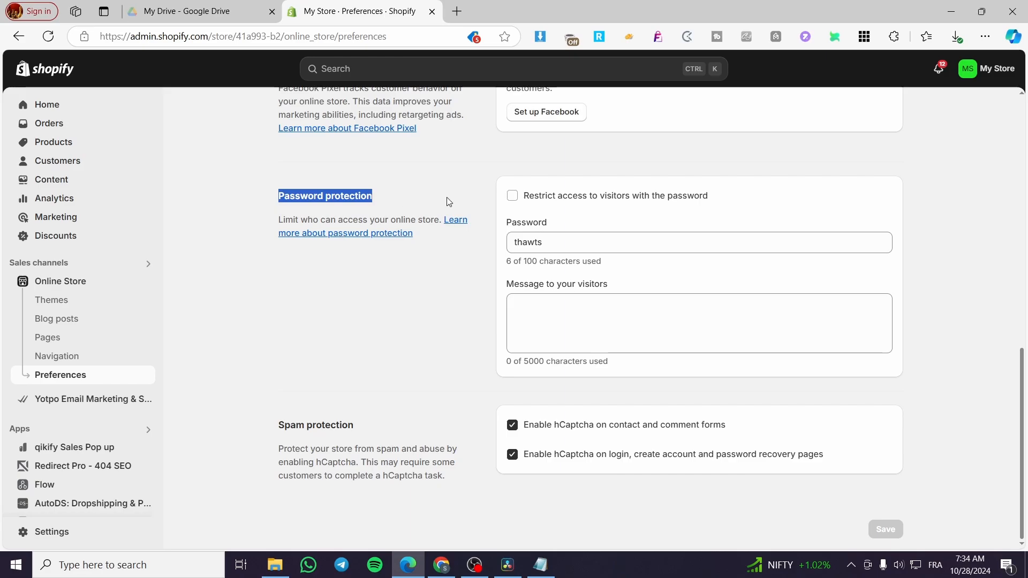
Toggle the option restricting store access to visitors with the password on and back off.
left_click(522, 198)
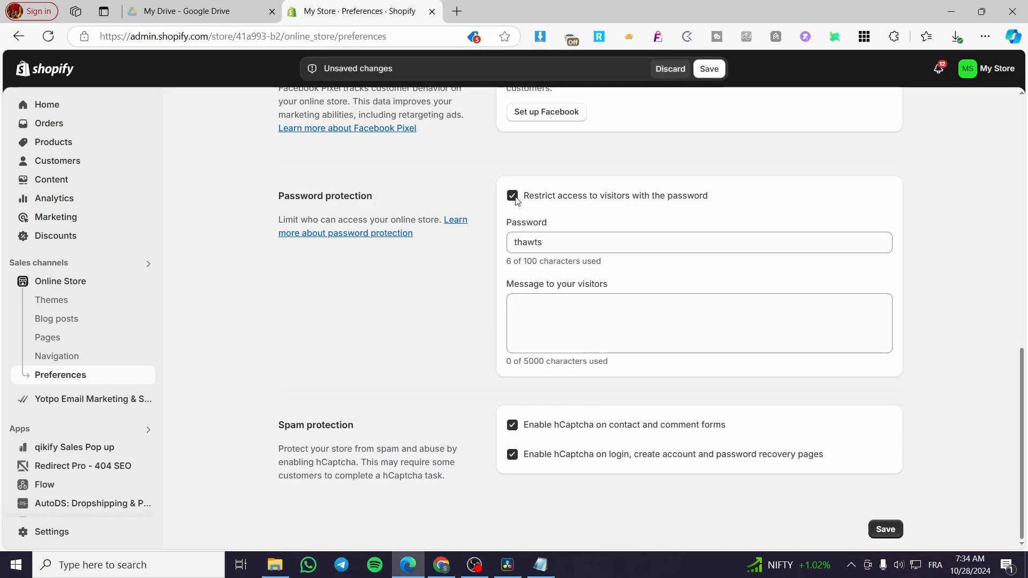
left_click(520, 200)
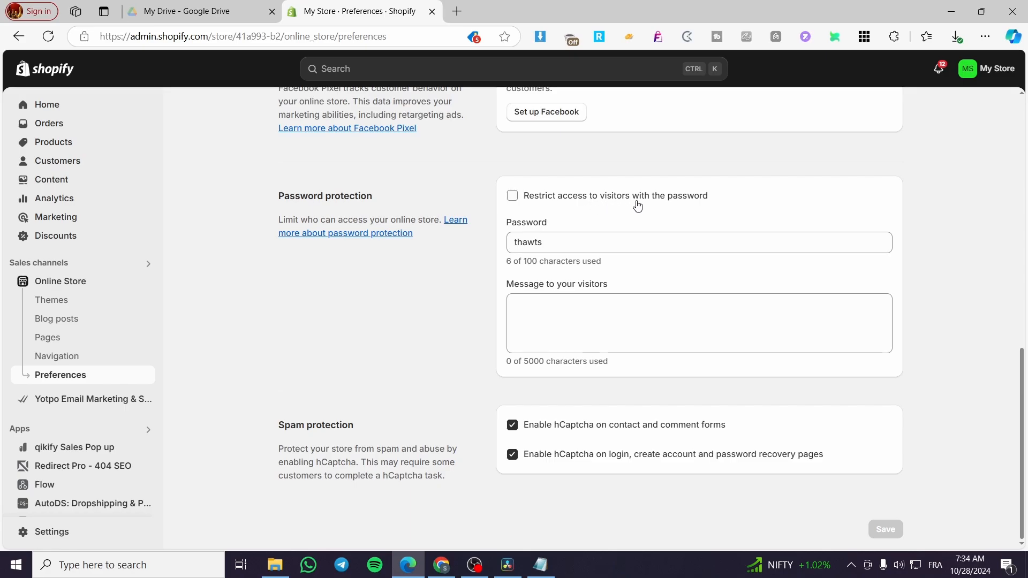
left_click(513, 197)
left_click(511, 197)
Return to the admin home page and search the Shopify App Store for "registration form".
scroll(226, 212, "up", 3)
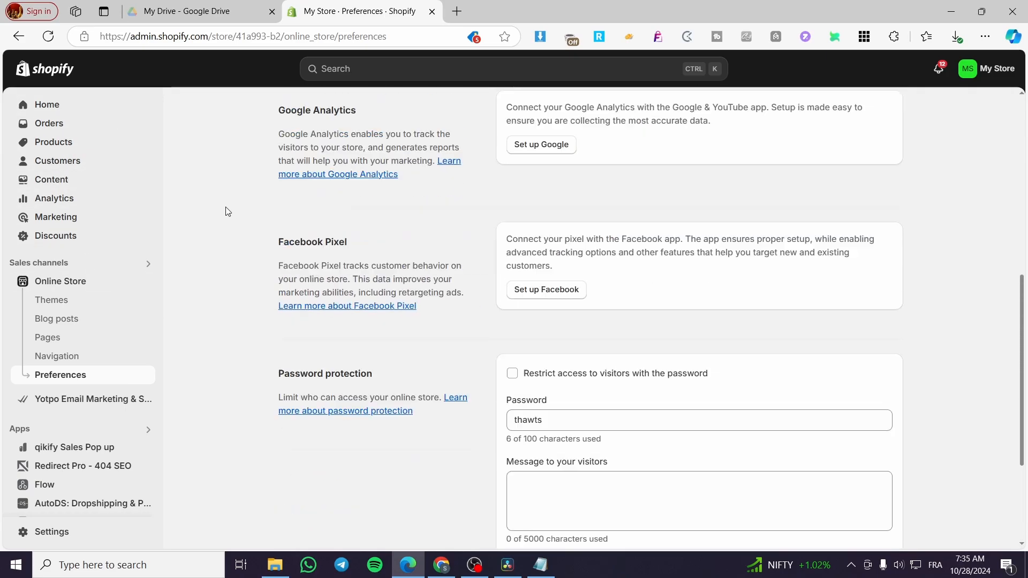
scroll(226, 211, "up", 2)
left_click(73, 103)
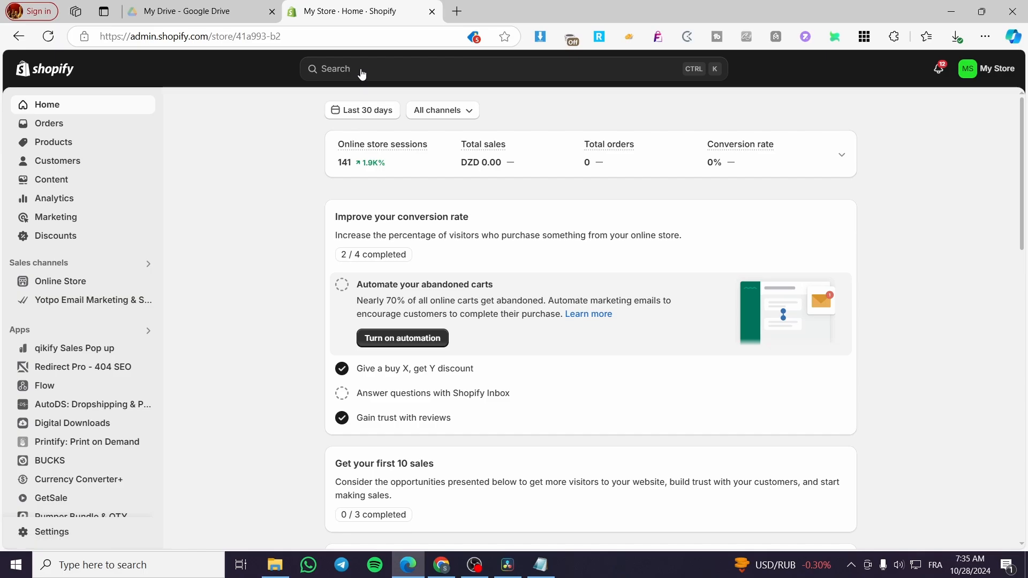
left_click(317, 68)
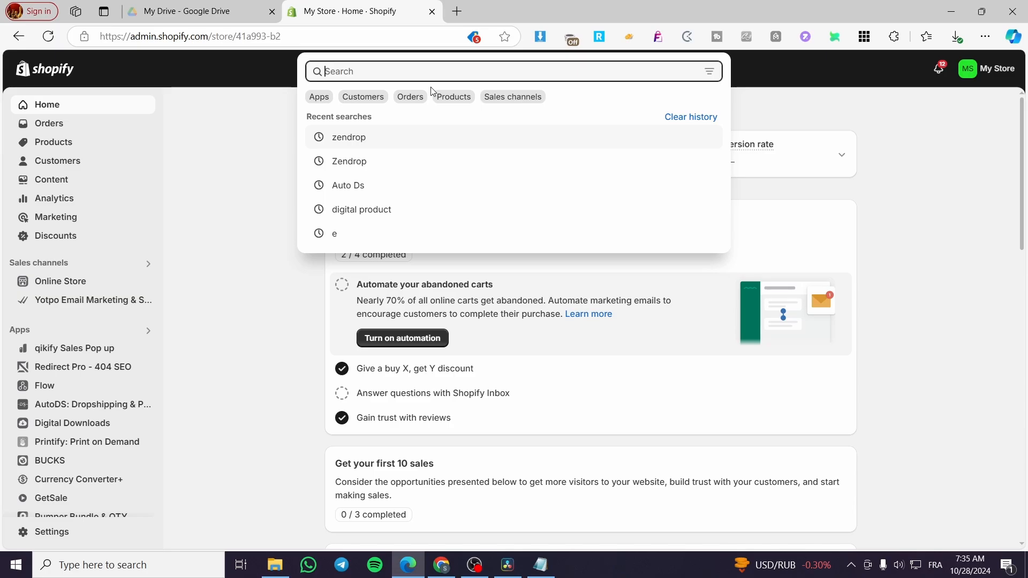
type("regist")
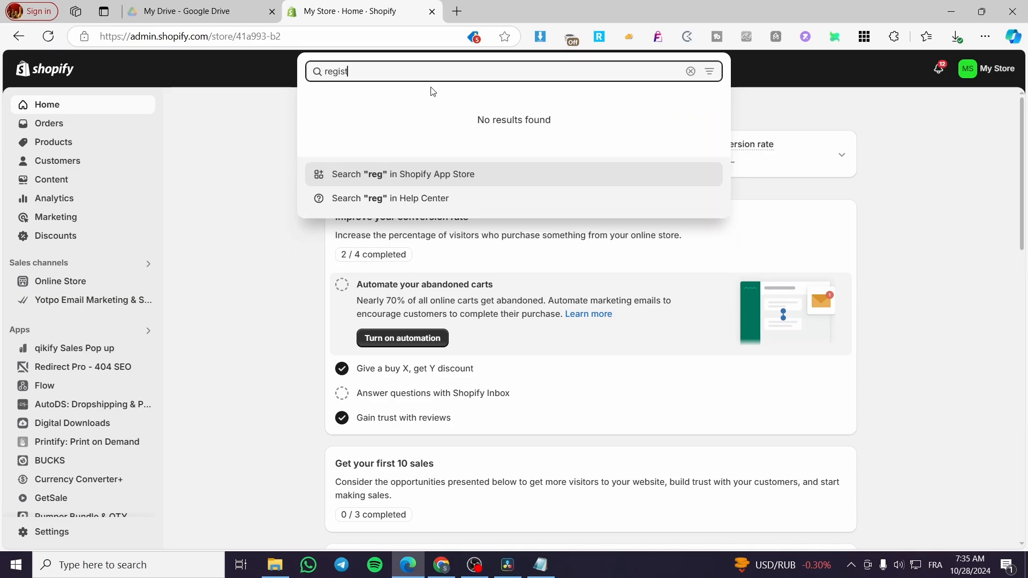
type("ration form")
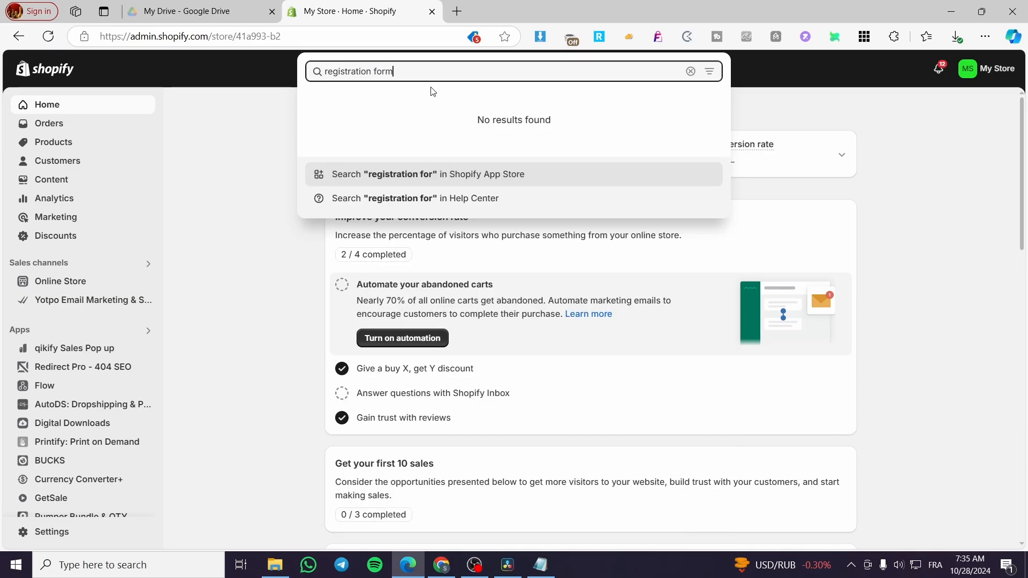
left_click(470, 182)
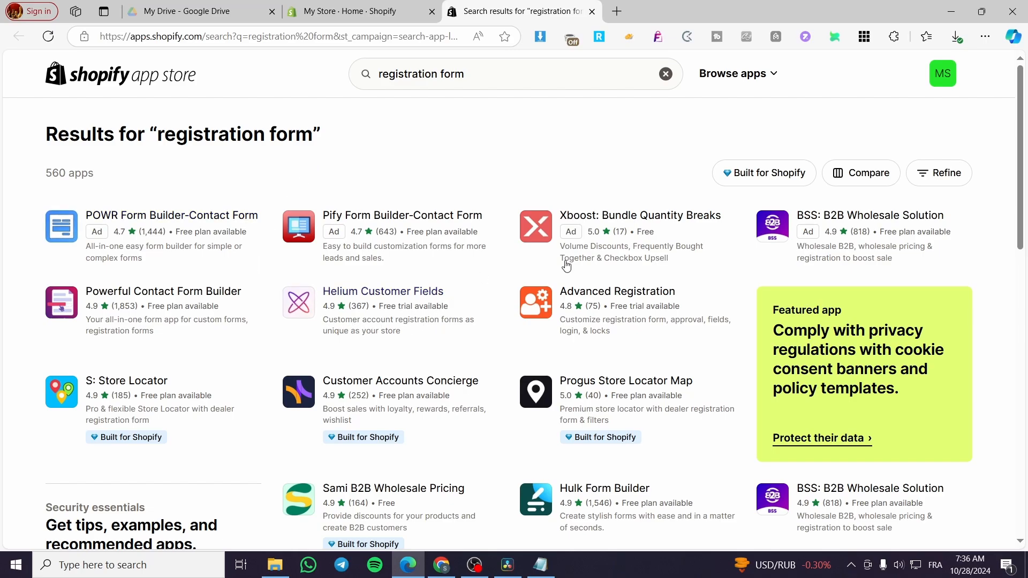
Choose POWR Form Builder-Contact Form from the registration form search results and install it on the store.
scroll(678, 246, "down", 2)
scroll(678, 246, "down", 3)
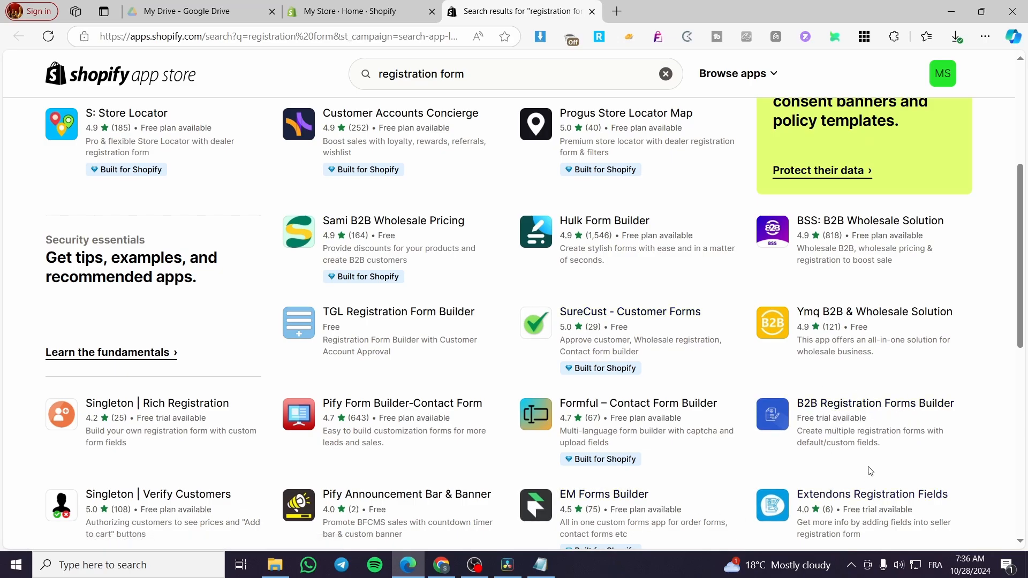
scroll(500, 437, "down", 4)
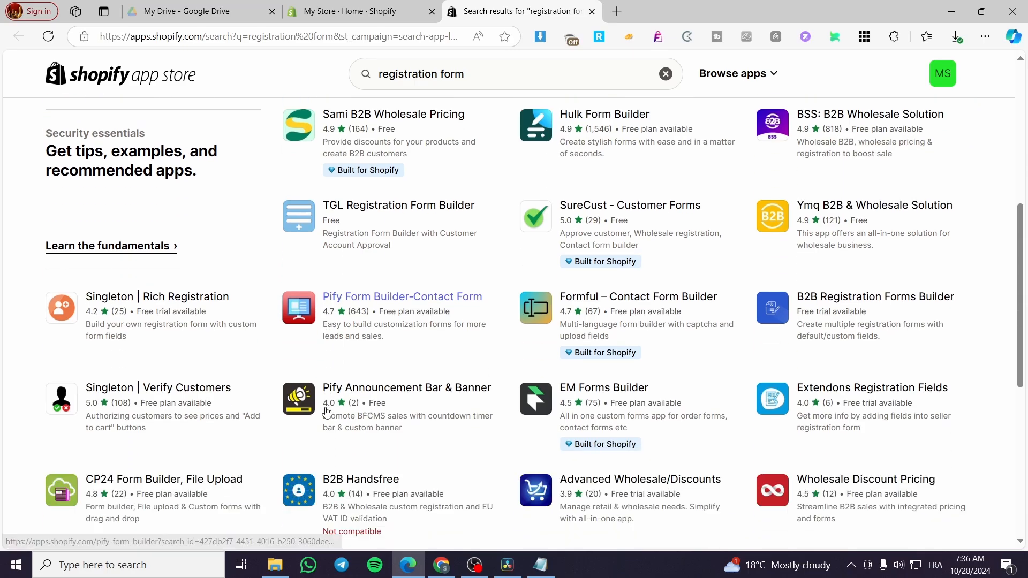
scroll(389, 414, "up", 1)
scroll(389, 414, "up", 7)
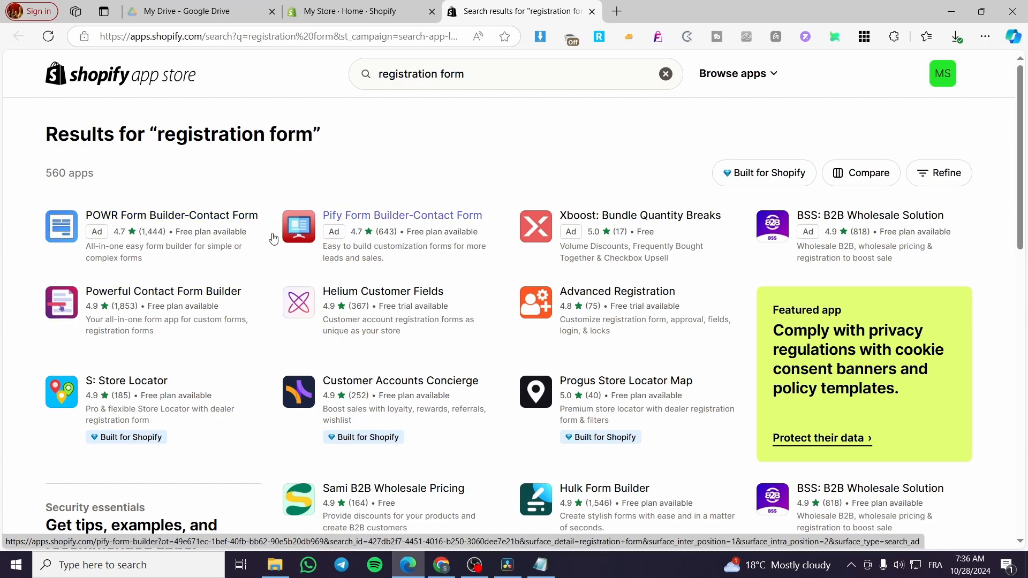
left_click(210, 222)
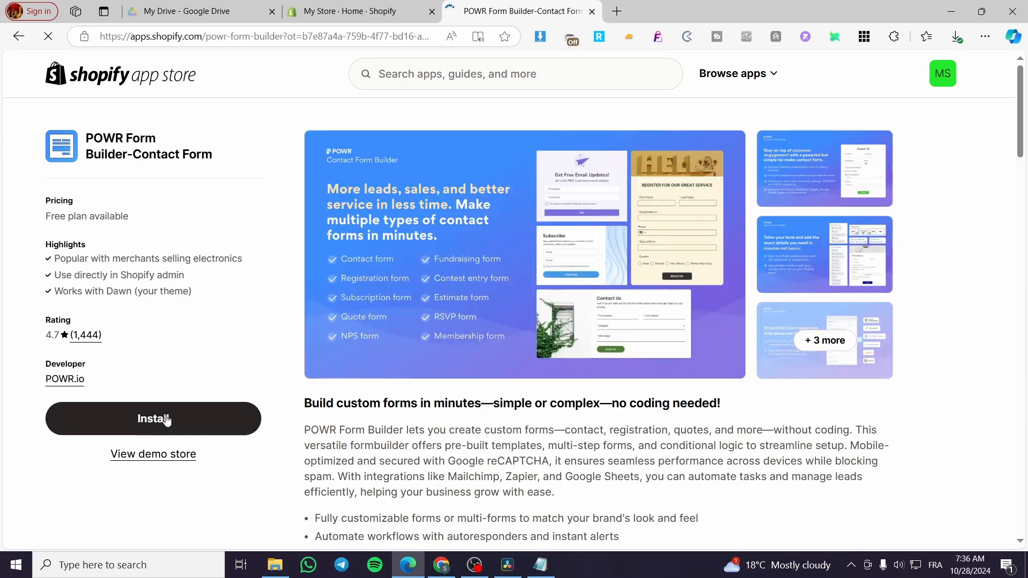
left_click(161, 418)
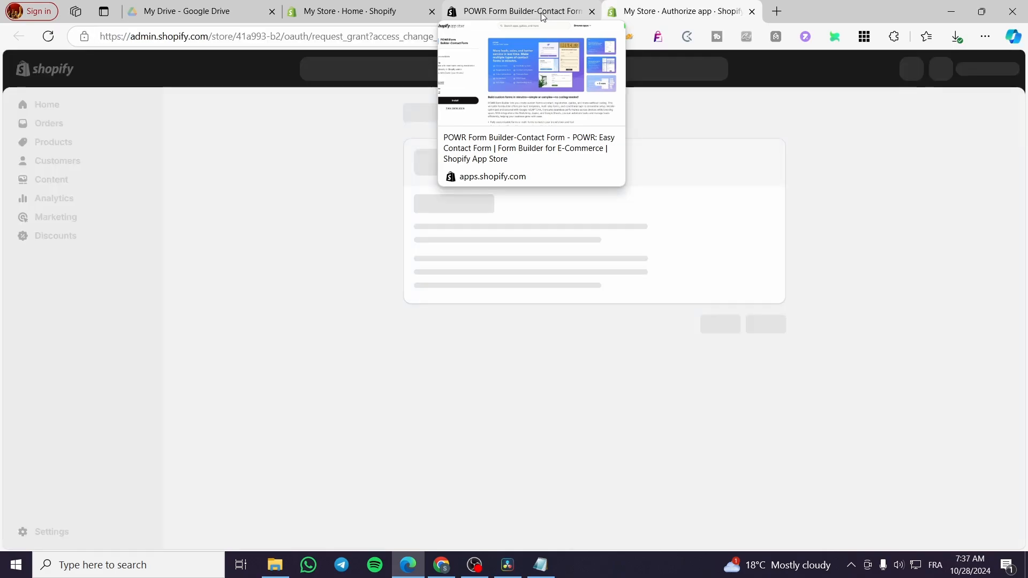
left_click(767, 363)
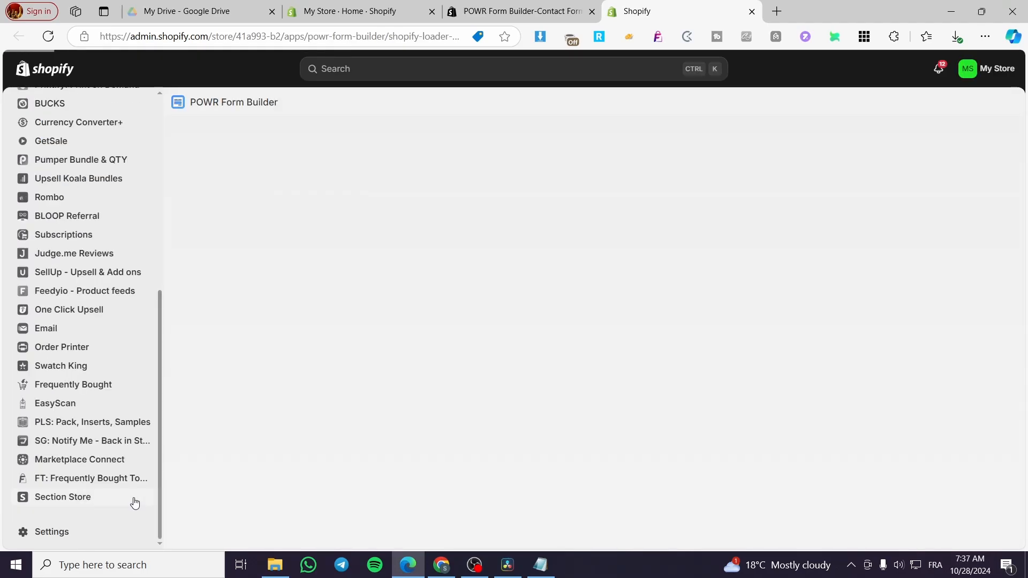
Pin POWR Form Builder to the store navigation and move it to the start of the Apps list.
scroll(96, 493, "up", 3)
scroll(102, 431, "down", 4)
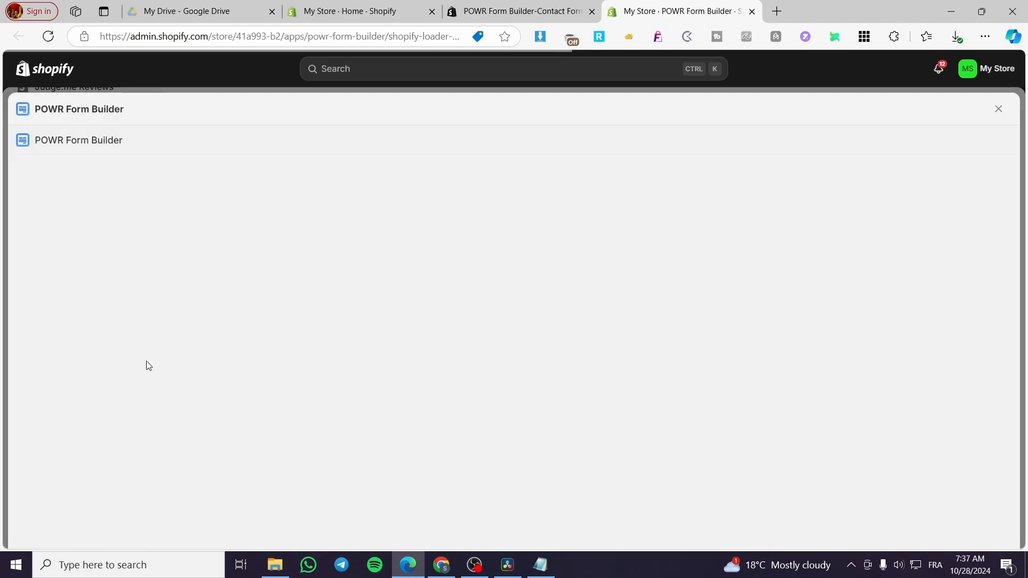
left_click(1000, 108)
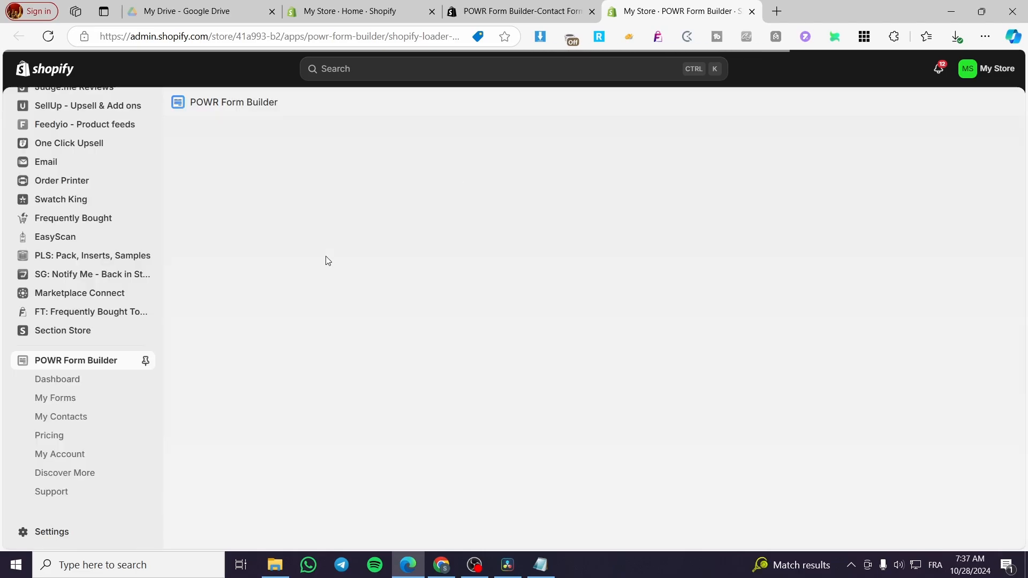
left_click(146, 361)
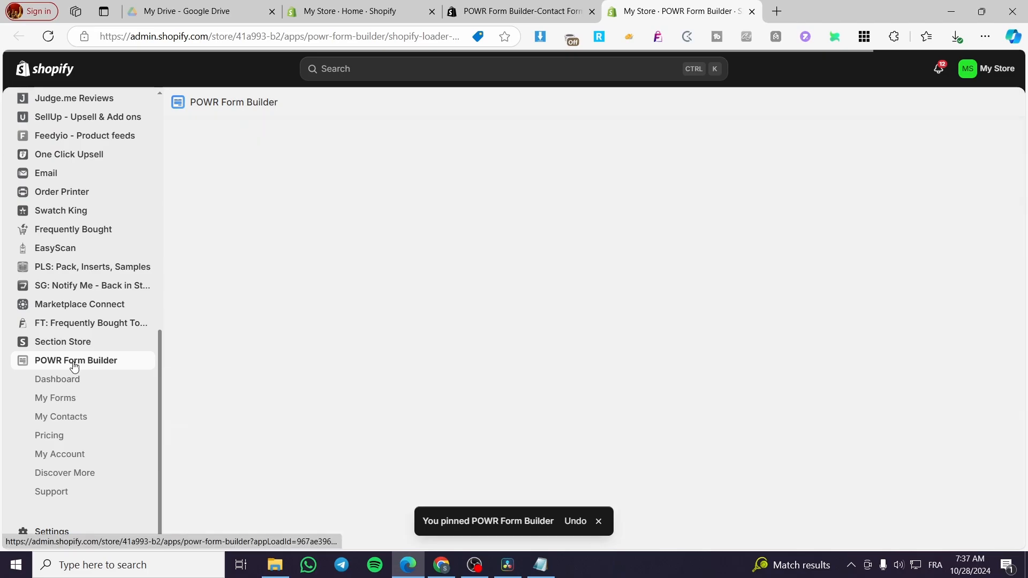
left_click_drag(76, 360, 83, 191)
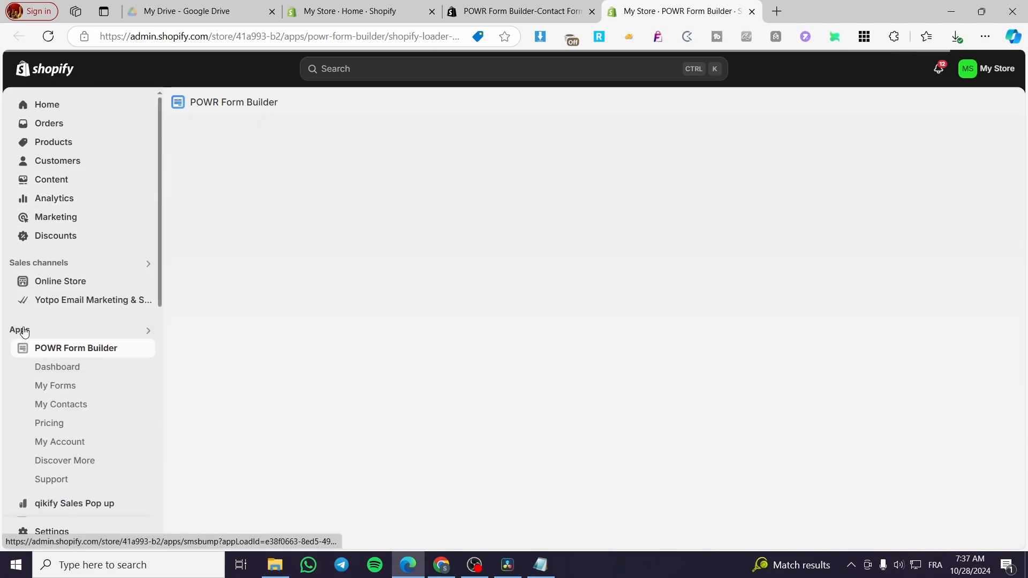
Close the app's store listing, reload the admin page and open POWR Form Builder.
left_click(48, 351)
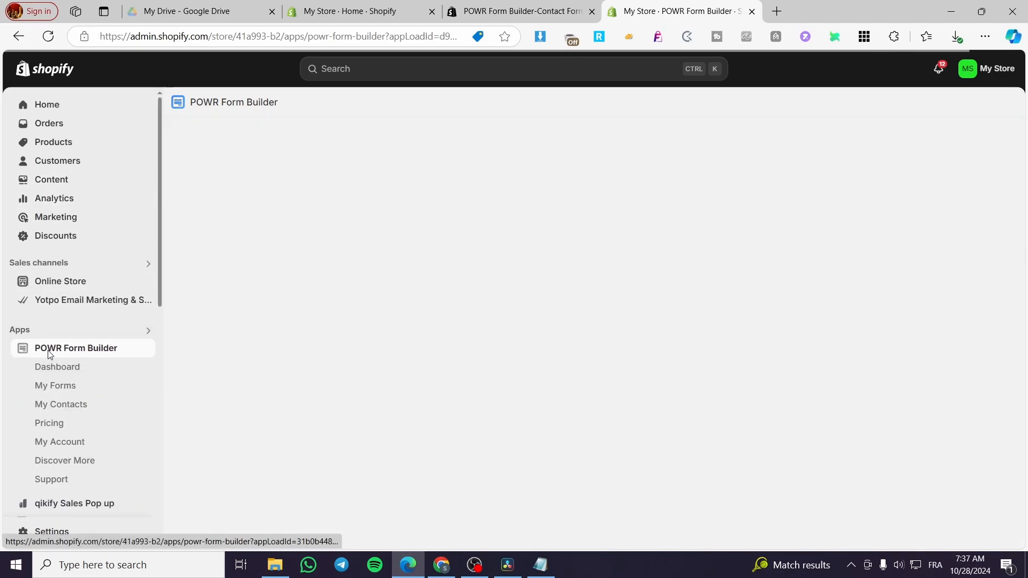
left_click(592, 12)
left_click(46, 38)
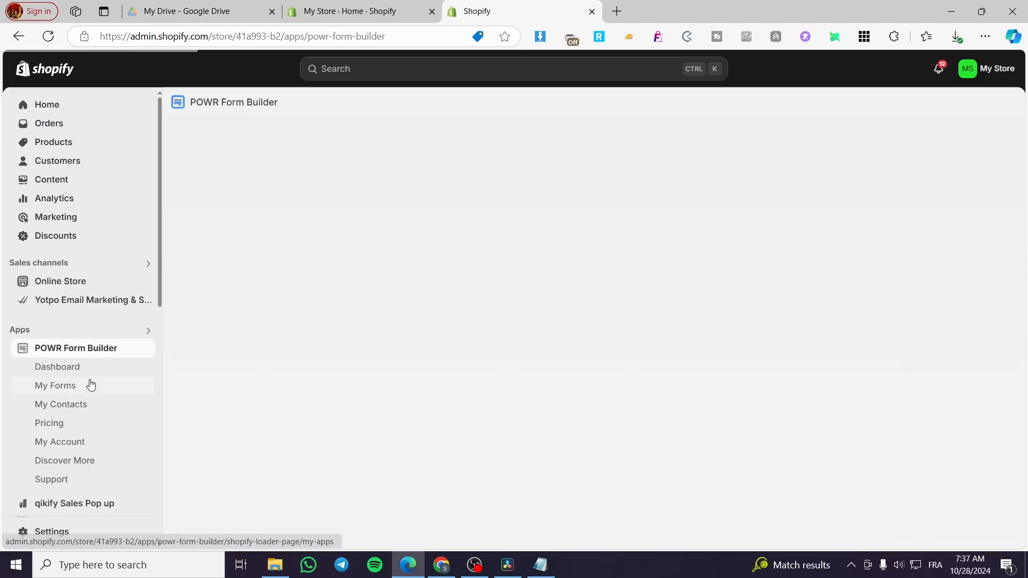
left_click(60, 371)
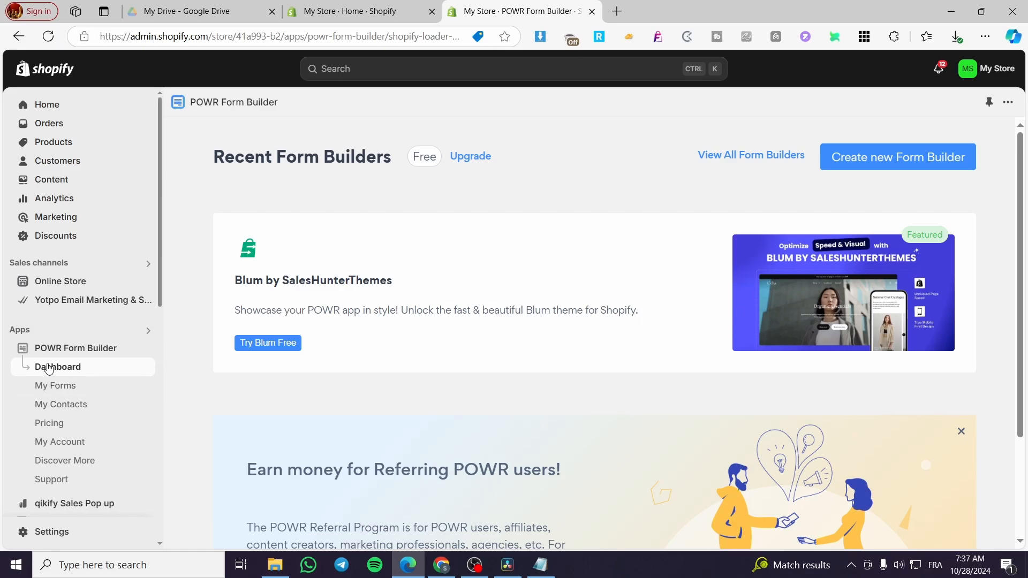
left_click(47, 352)
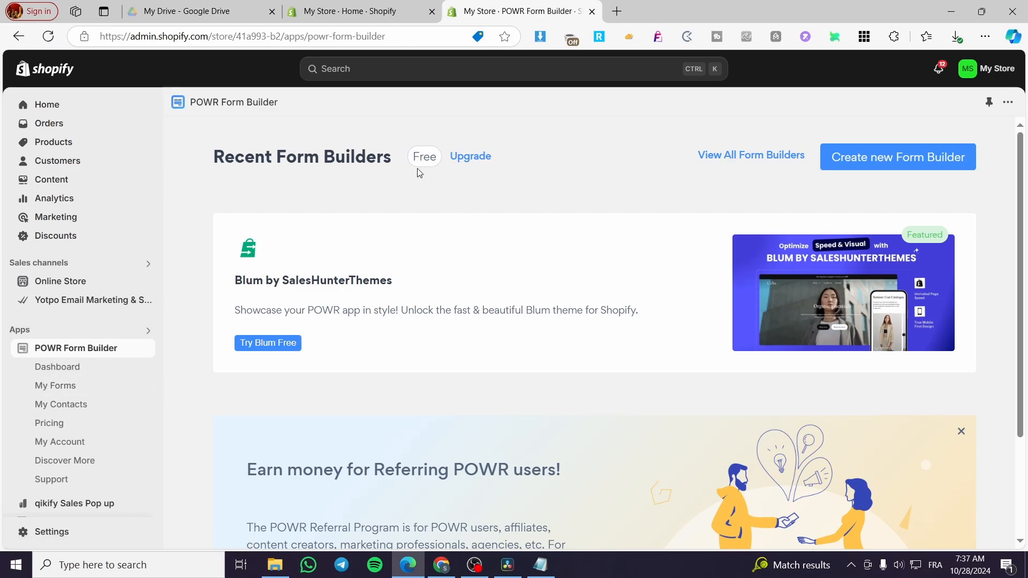
Create a new form builder and dismiss its welcome introduction.
scroll(466, 214, "down", 3)
scroll(439, 321, "up", 3)
left_click(881, 159)
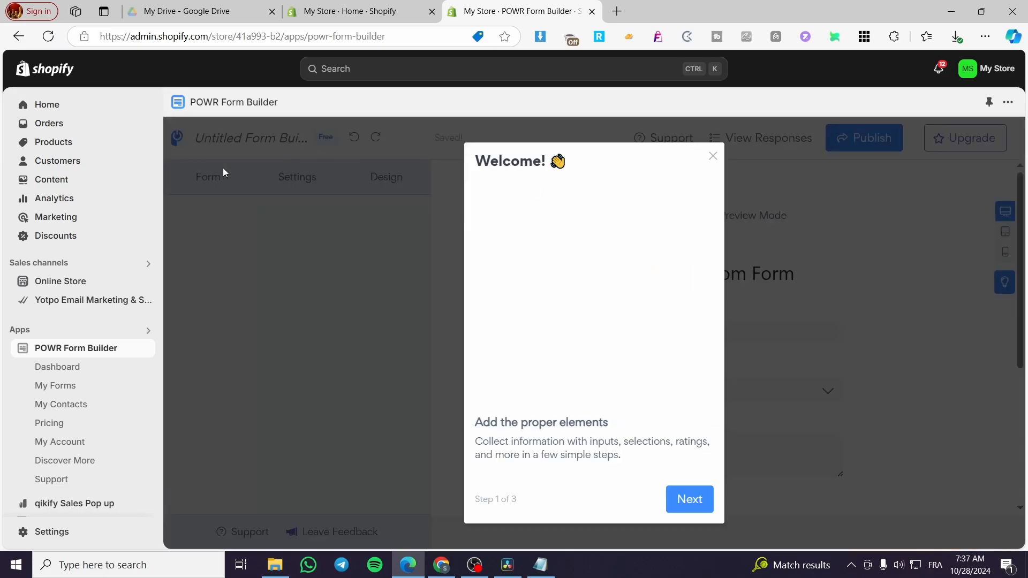
left_click(712, 153)
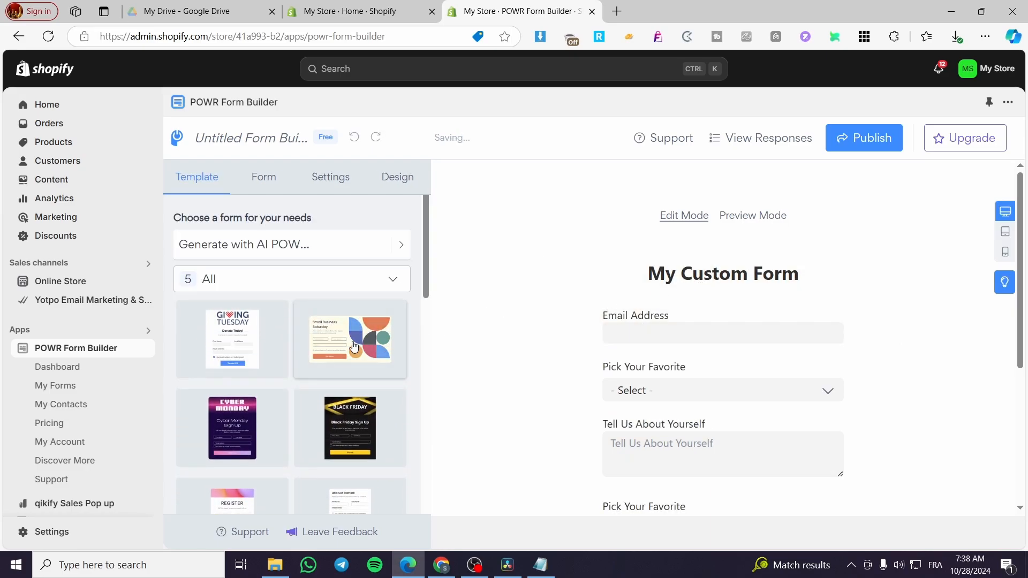
Apply the Classic Green theme to the new custom form.
left_click(274, 182)
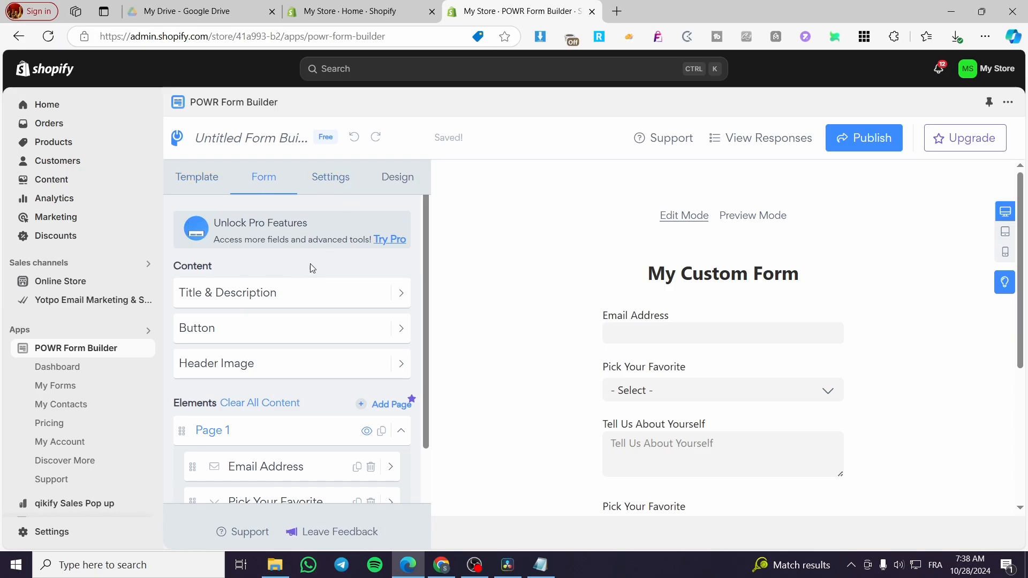
left_click(399, 176)
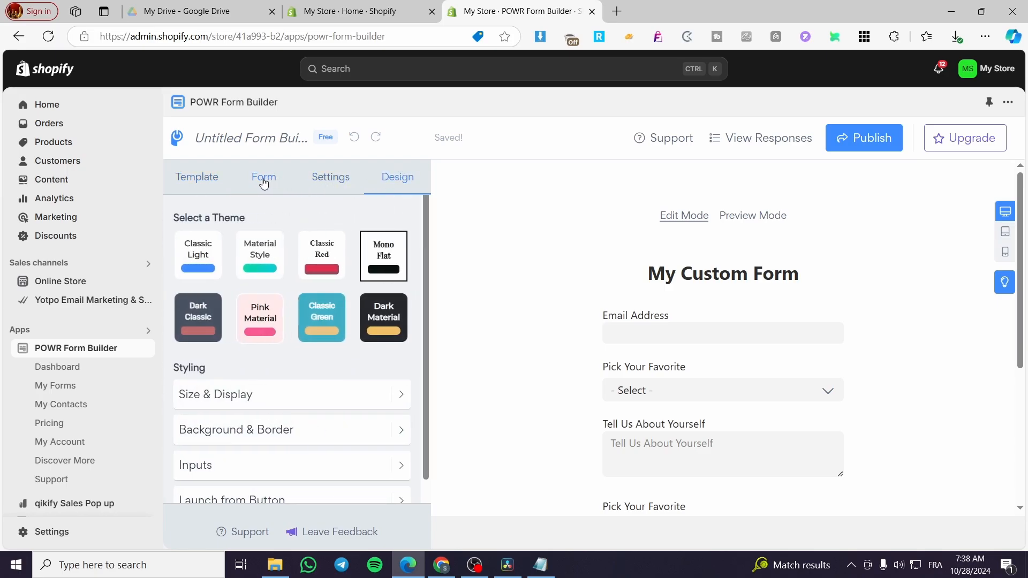
left_click(303, 271)
left_click(322, 332)
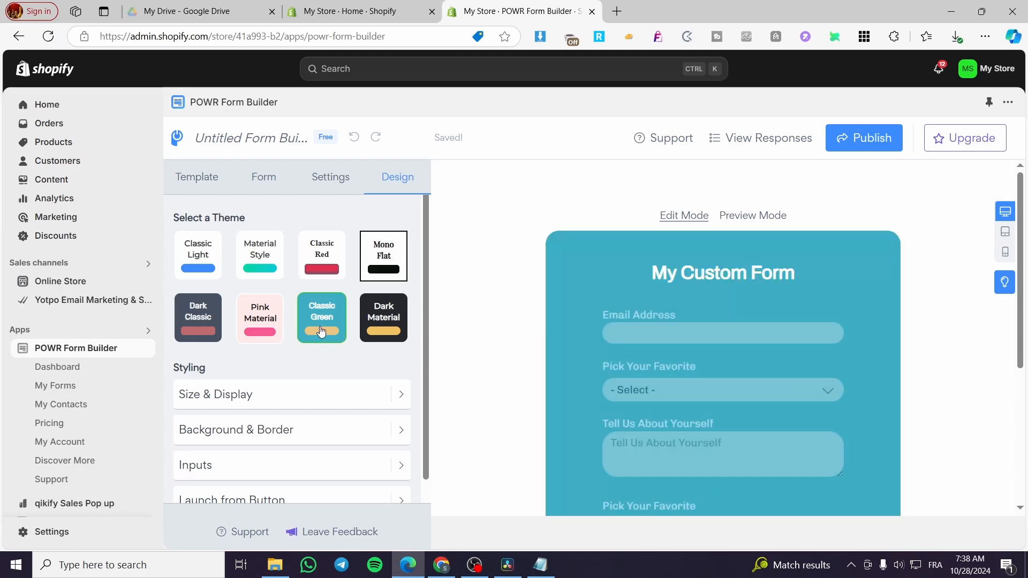
Replace the current form content with the Contact Form template and accept overwriting it.
left_click(203, 178)
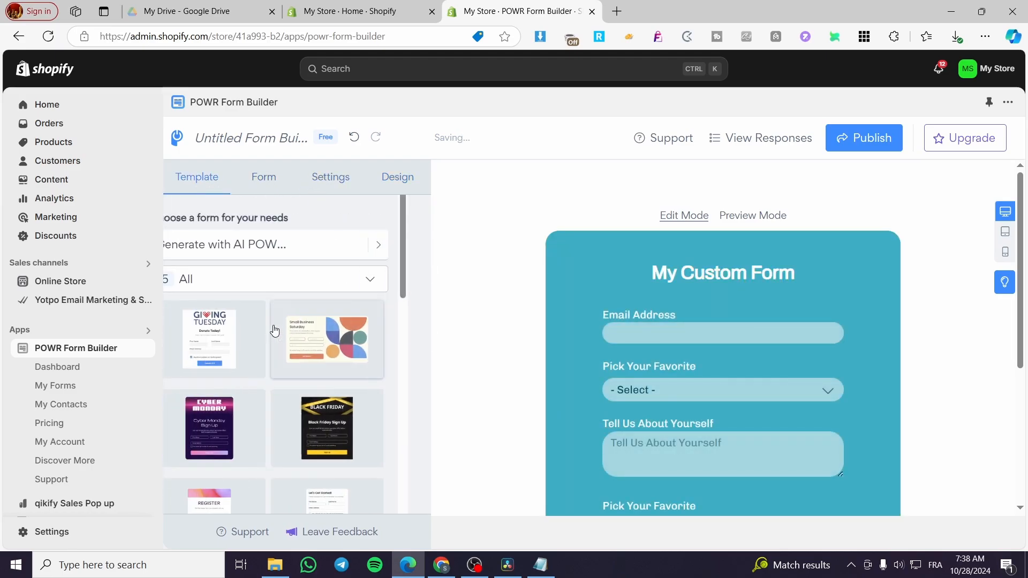
scroll(300, 353, "down", 2)
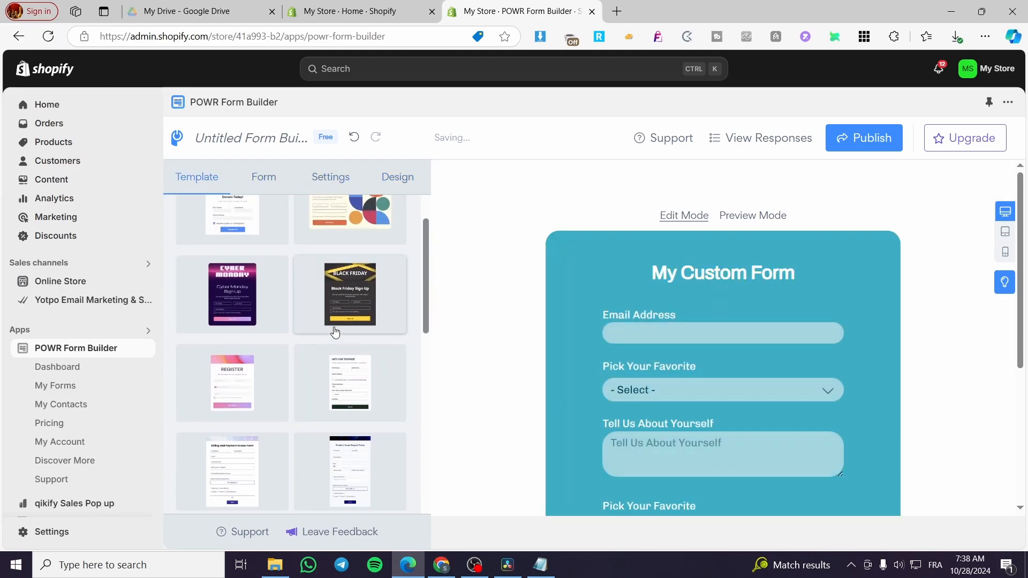
scroll(335, 332, "up", 2)
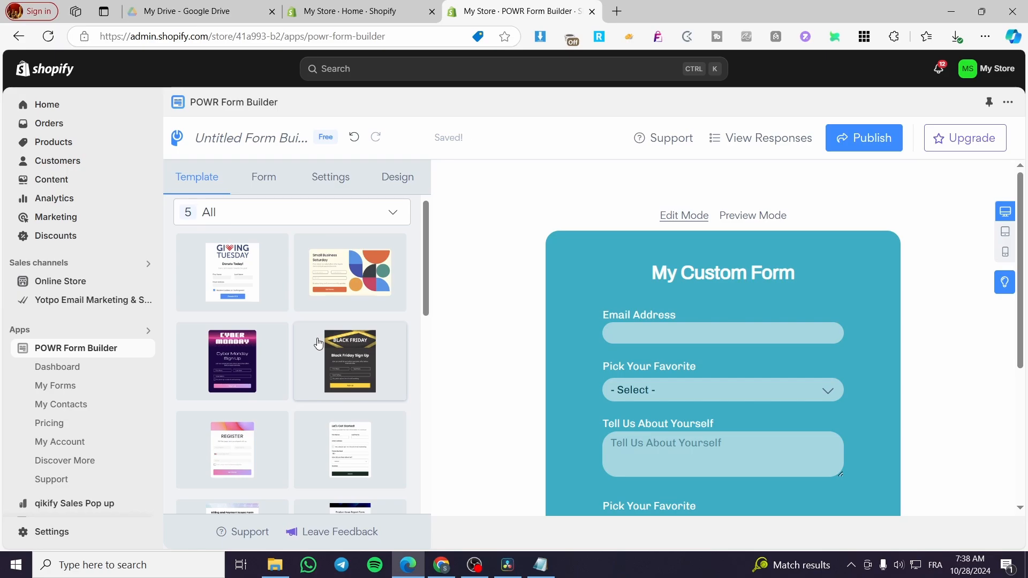
scroll(316, 340, "down", 5)
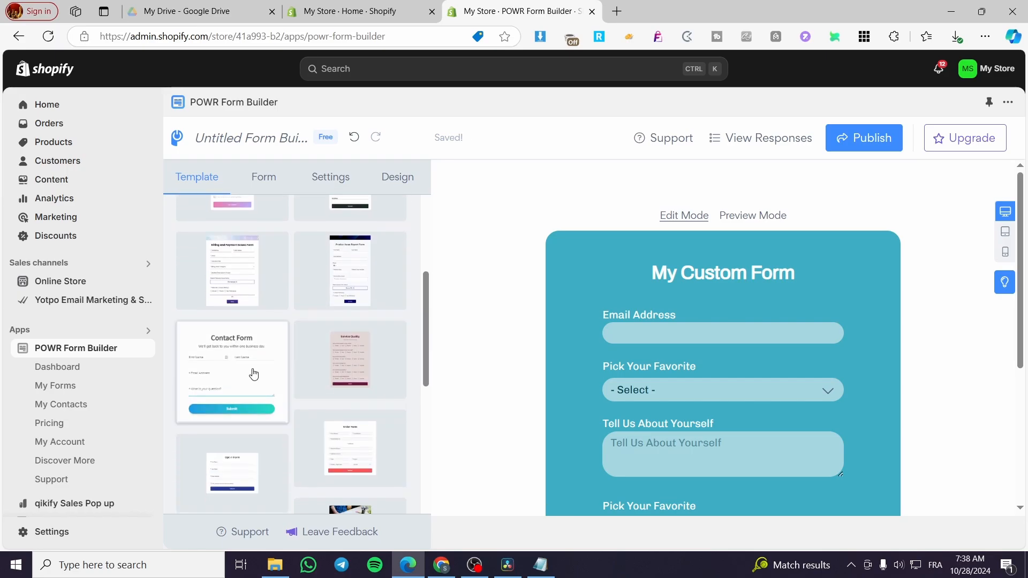
left_click(254, 375)
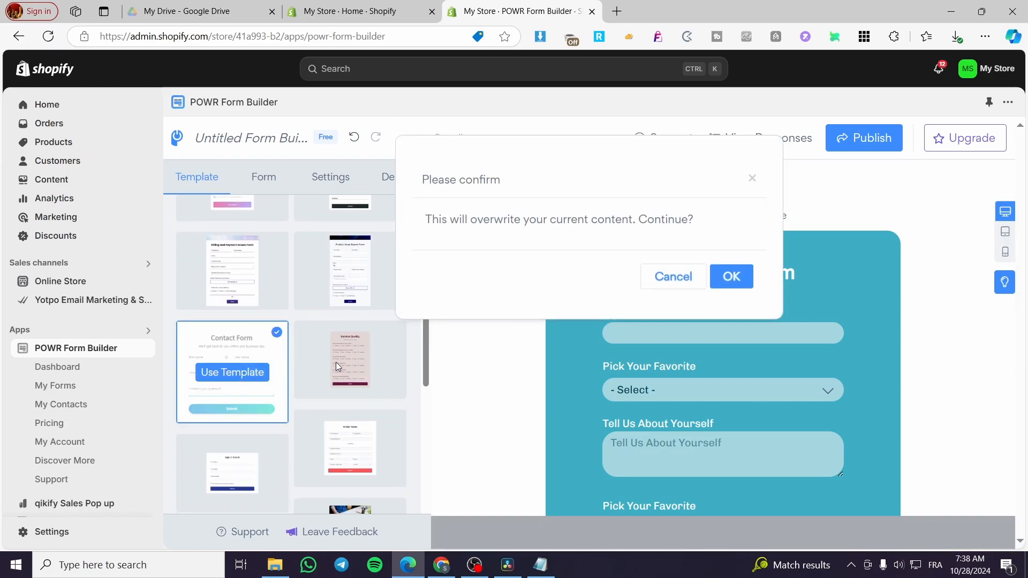
left_click(730, 276)
scroll(827, 316, "down", 3)
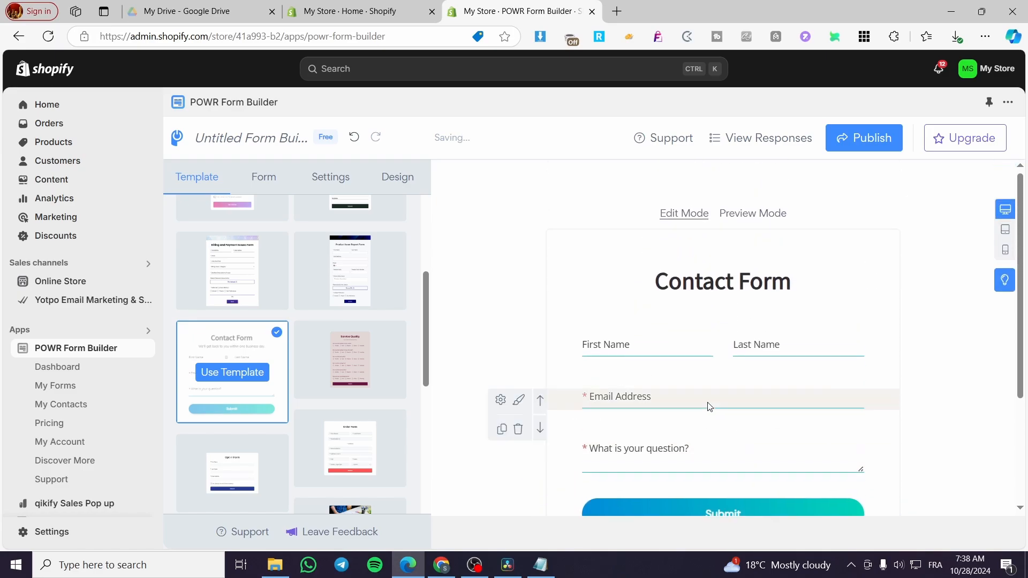
Make the first name required in the form's Name element, keeping the First & Last Name option.
left_click(642, 355)
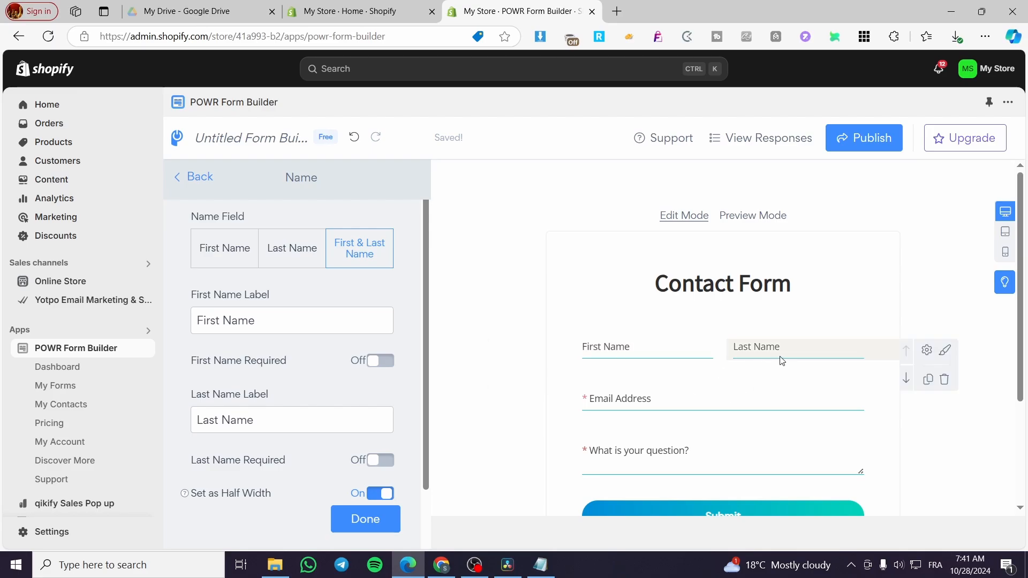
left_click(647, 413)
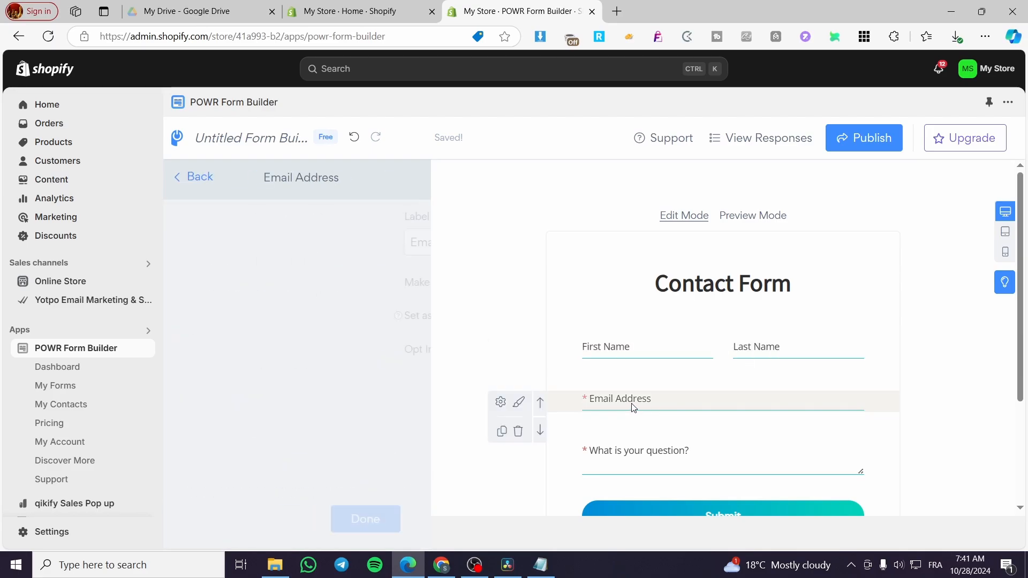
left_click(636, 342)
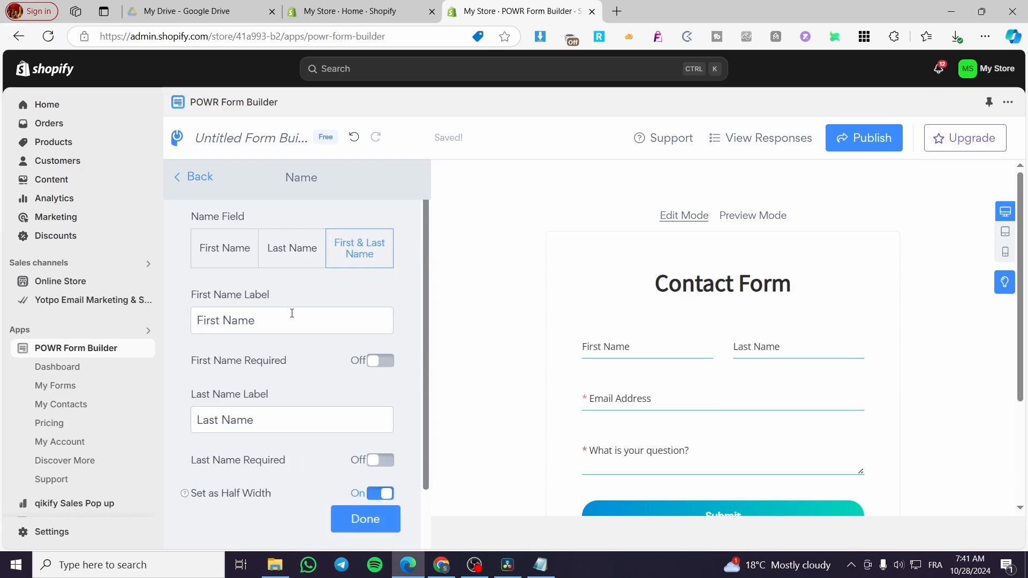
left_click(292, 249)
left_click(355, 260)
scroll(282, 350, "down", 1)
left_click(382, 294)
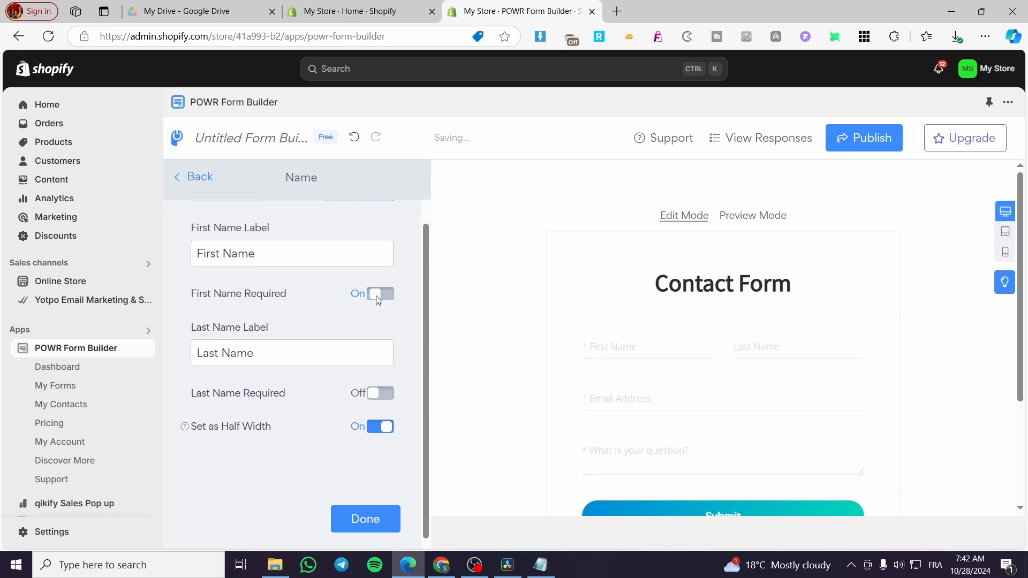
Make the last name required as well and finish editing the Name element.
left_click(745, 348)
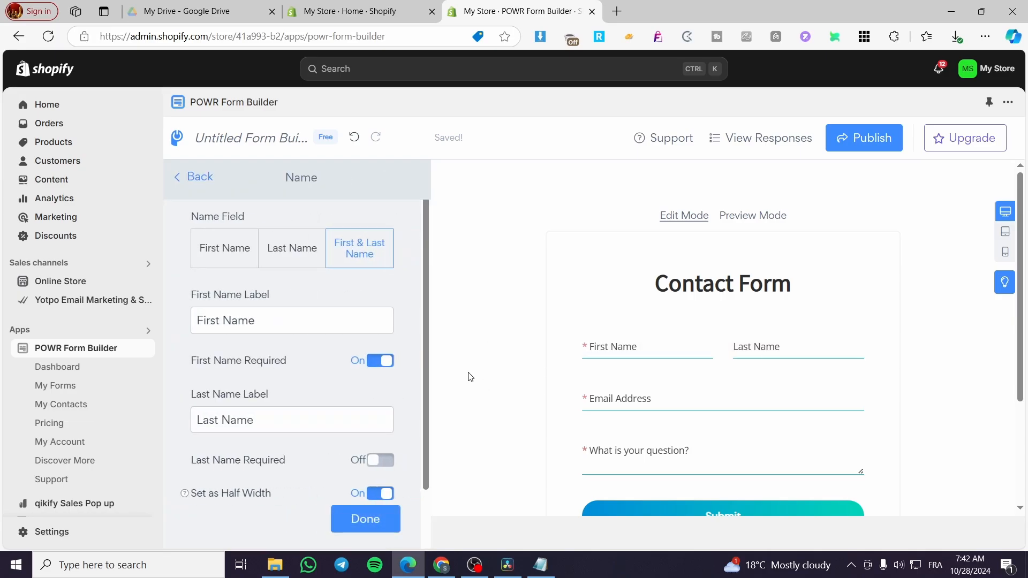
left_click(383, 463)
scroll(370, 471, "down", 2)
left_click(366, 517)
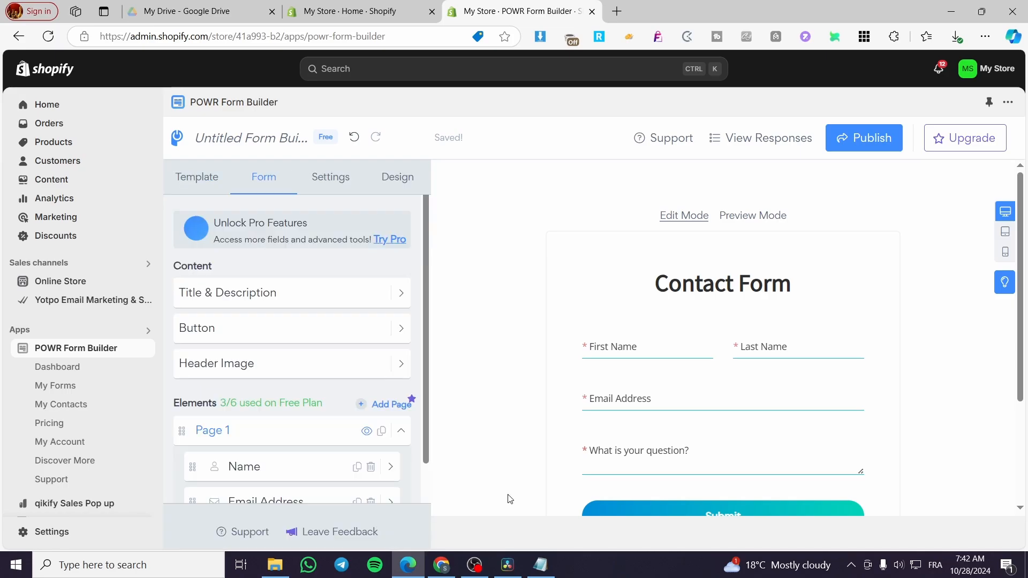
Check the Email Address element's settings and make the "What is your question?" field optional.
left_click(666, 402)
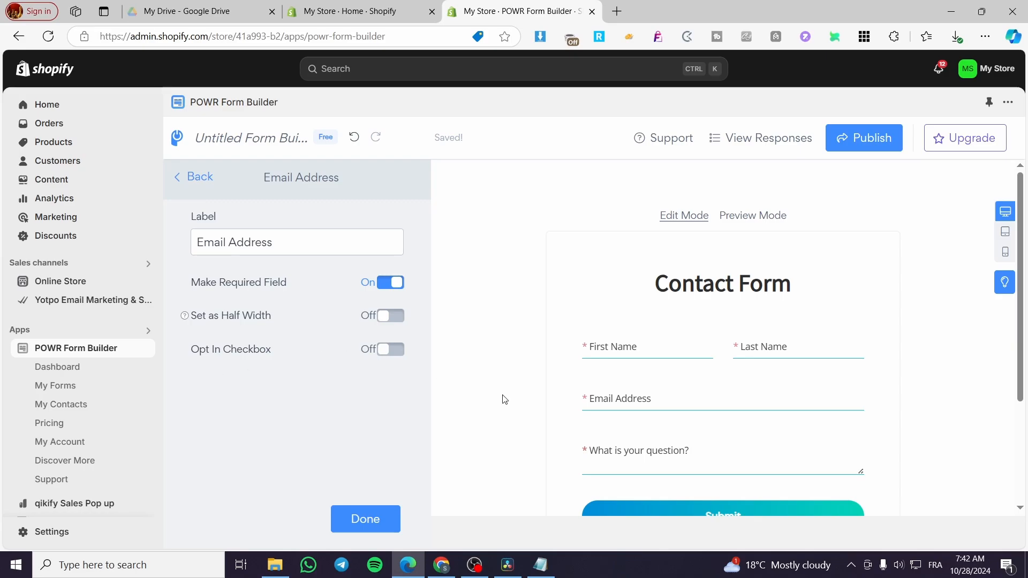
left_click(674, 466)
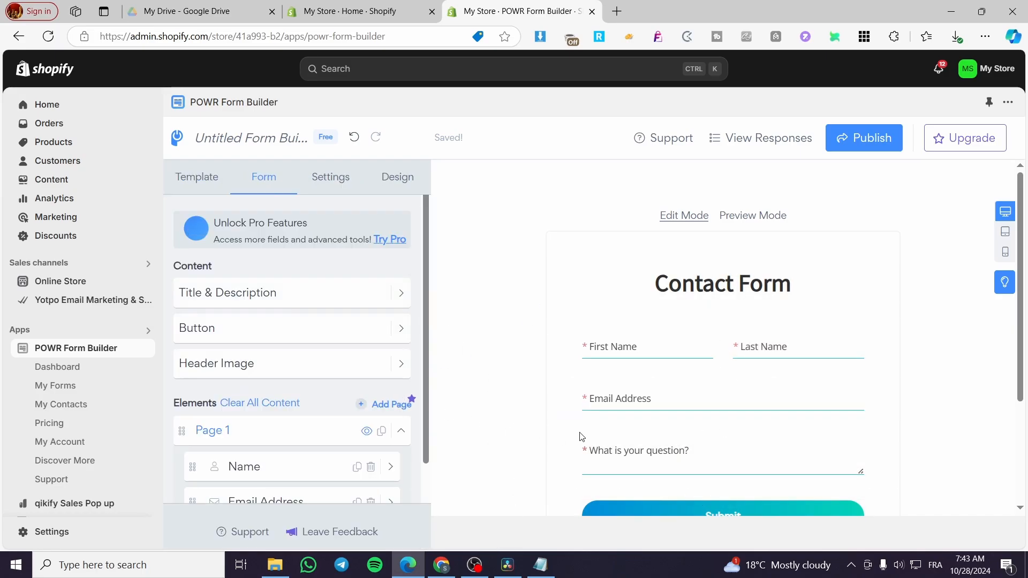
scroll(367, 279, "down", 4)
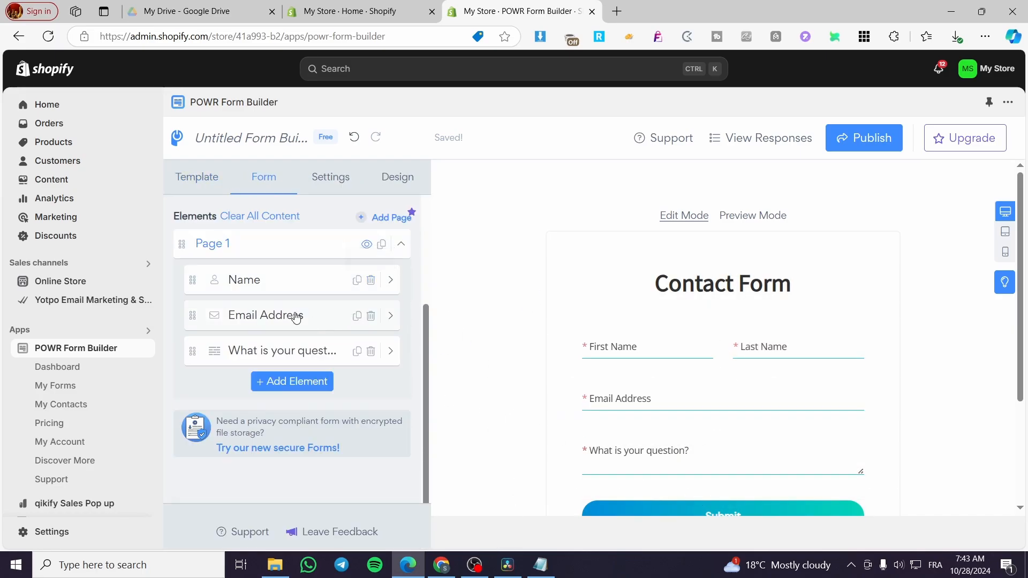
scroll(268, 305, "up", 3)
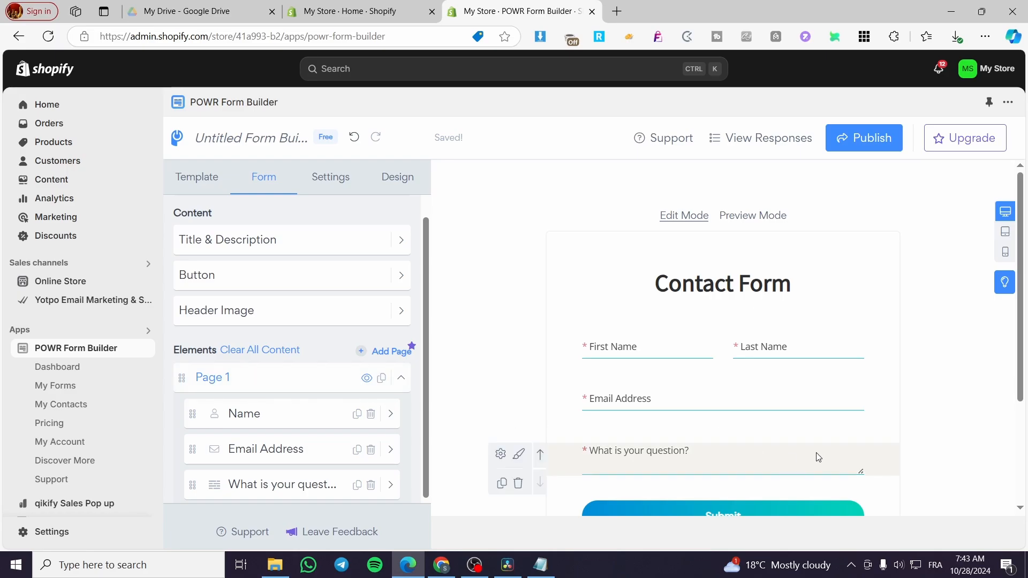
left_click(762, 456)
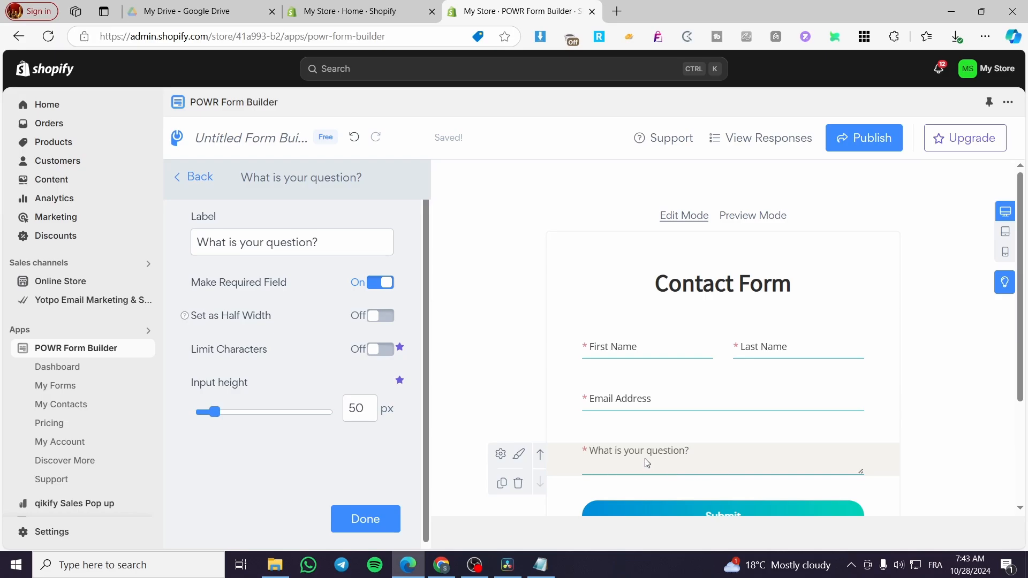
left_click(387, 283)
left_click(175, 182)
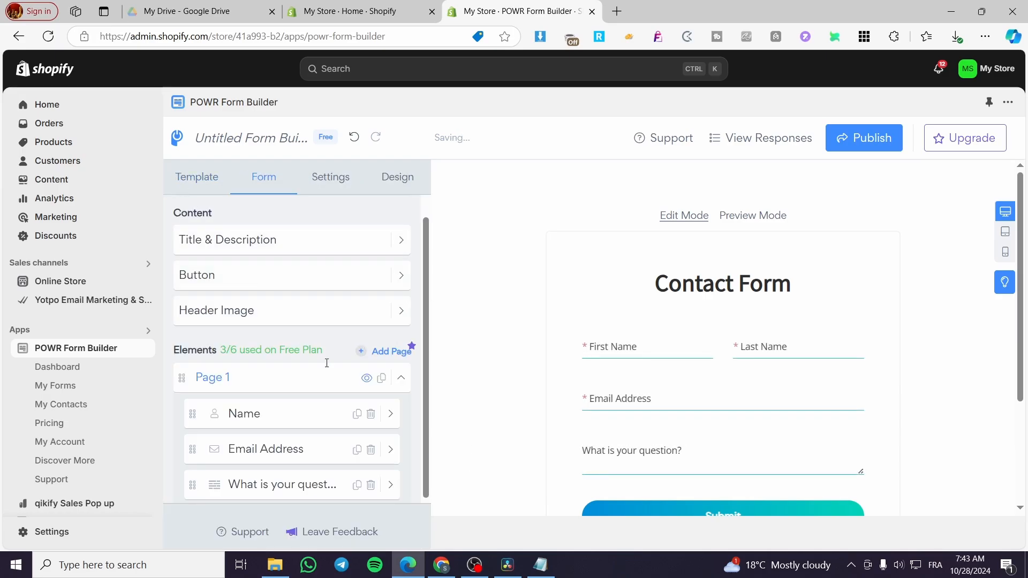
Add a Text Box element to the end of the form's Page 1.
scroll(348, 404, "down", 3)
left_click(292, 382)
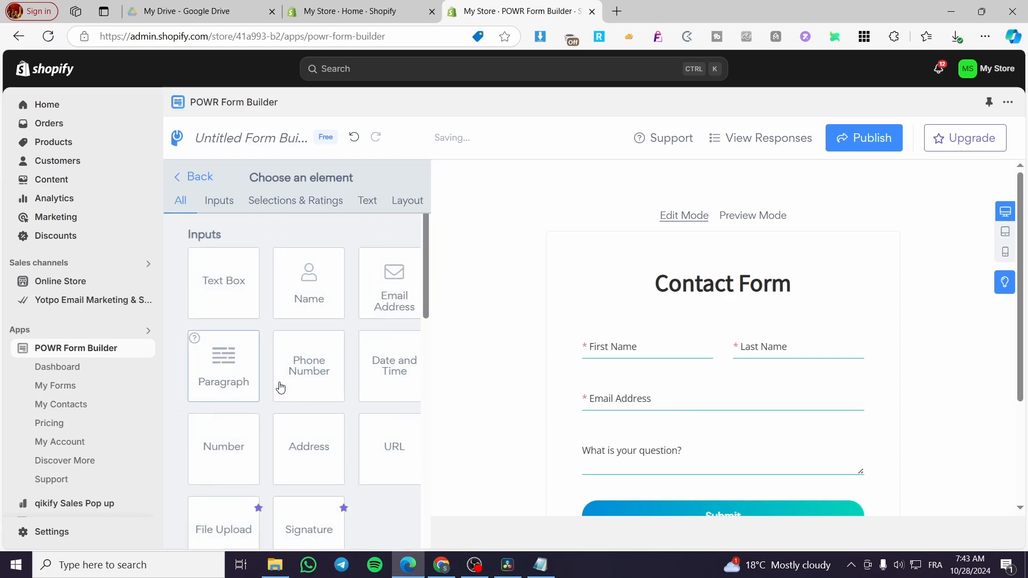
scroll(746, 468, "down", 3)
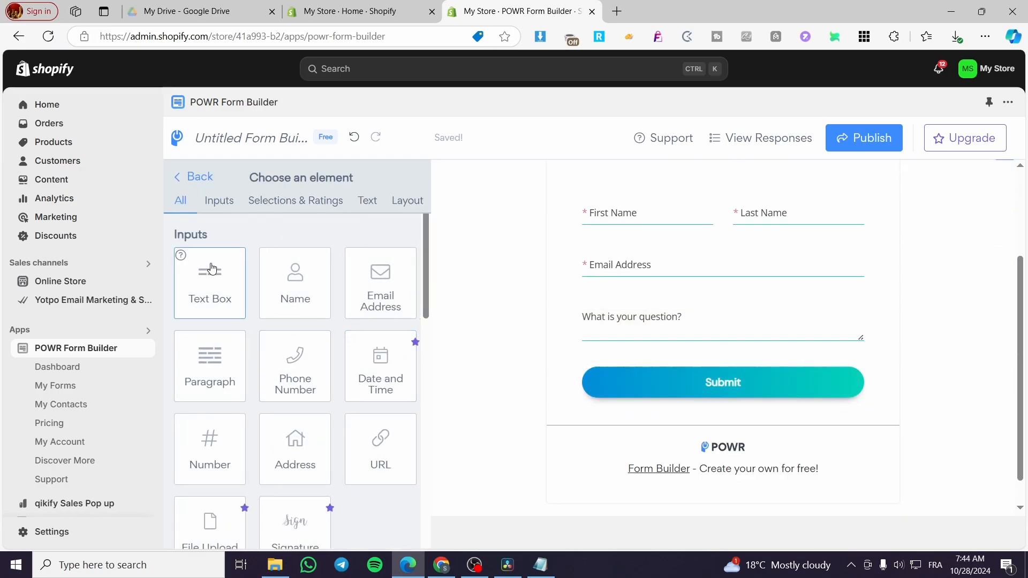
scroll(214, 278, "down", 3)
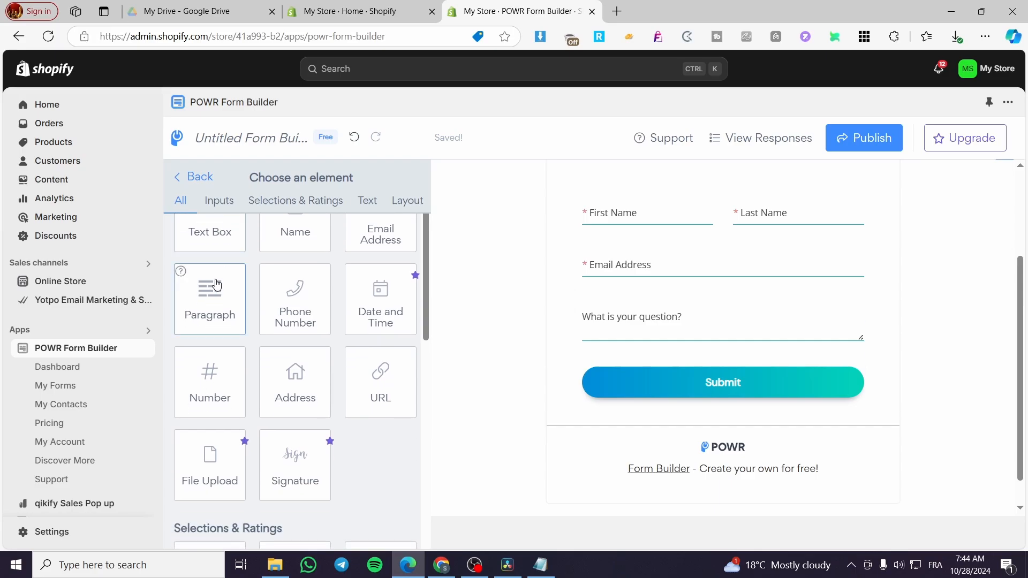
scroll(217, 284, "down", 3)
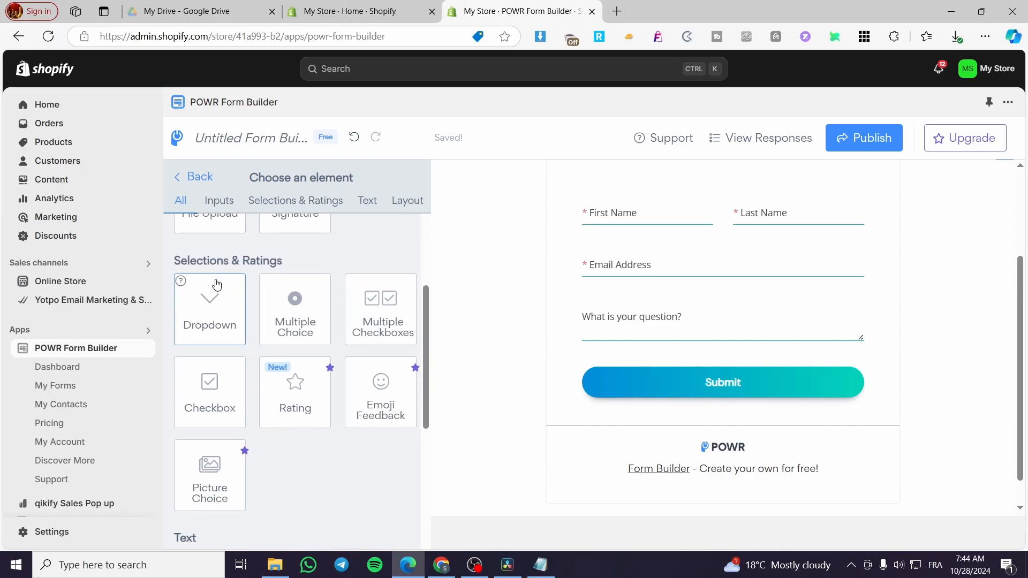
scroll(213, 379, "up", 6)
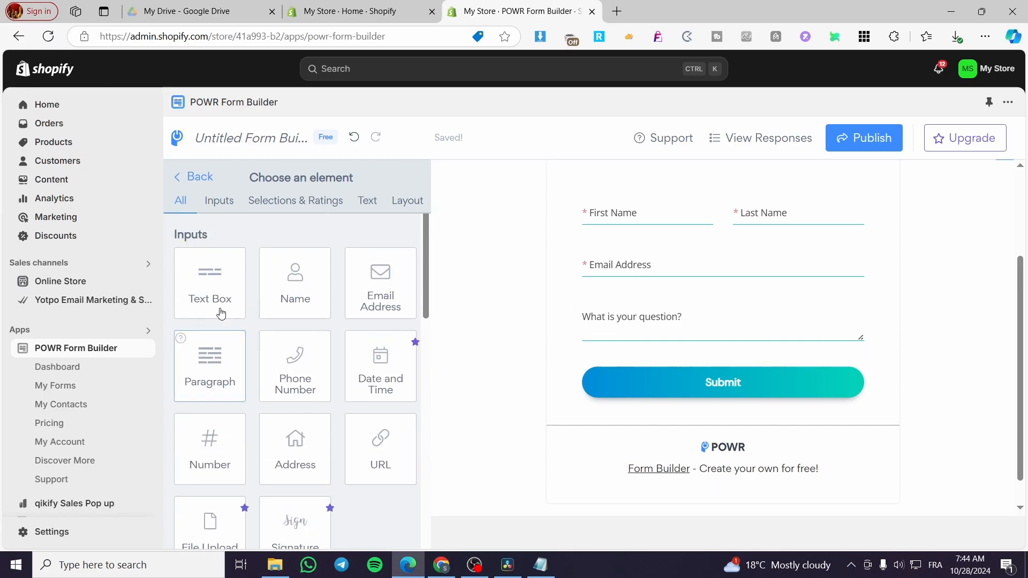
left_click(214, 299)
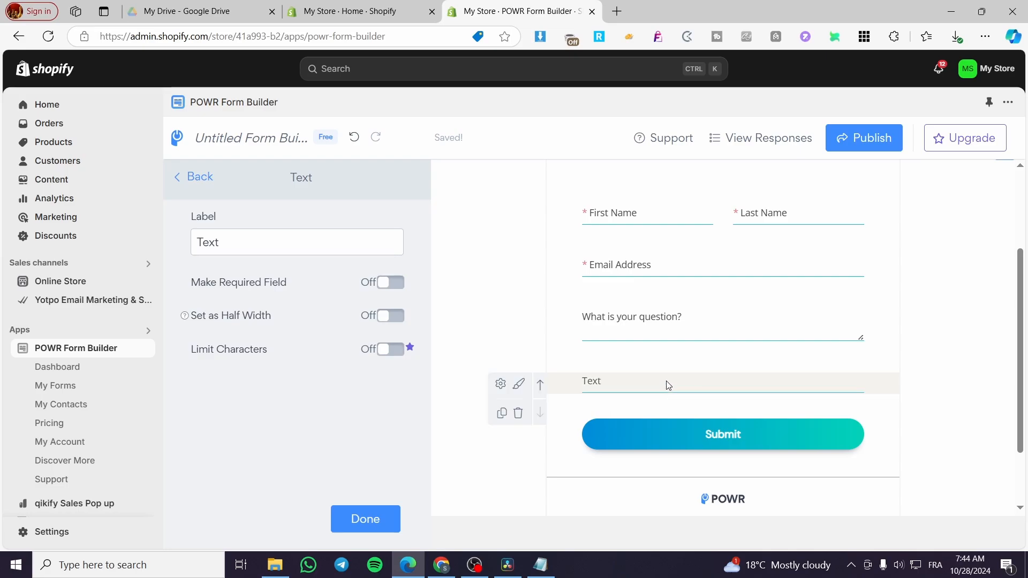
Make the new text box a required field, label it "Address" and return to the element list.
left_click(384, 292)
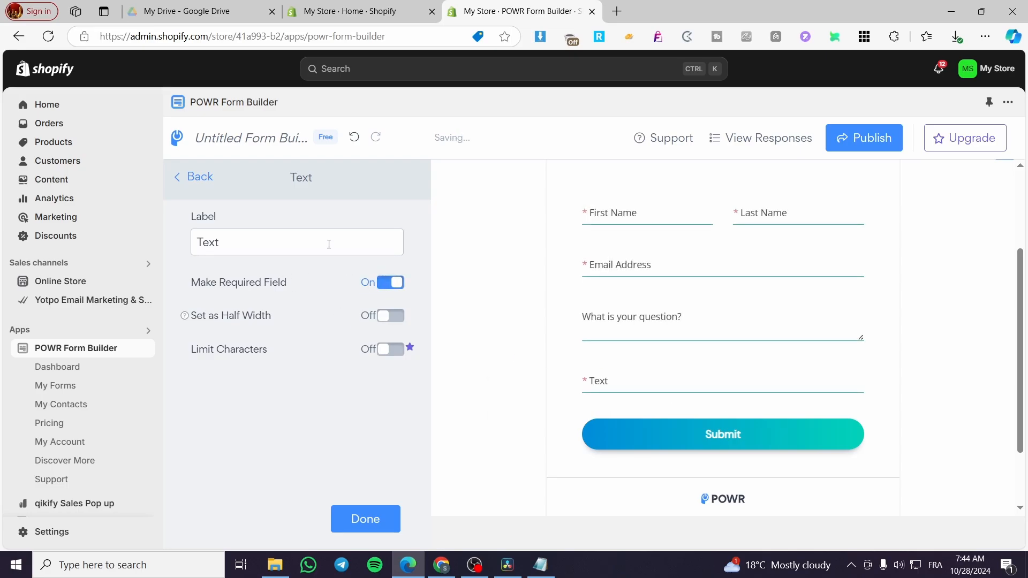
double_click(329, 244)
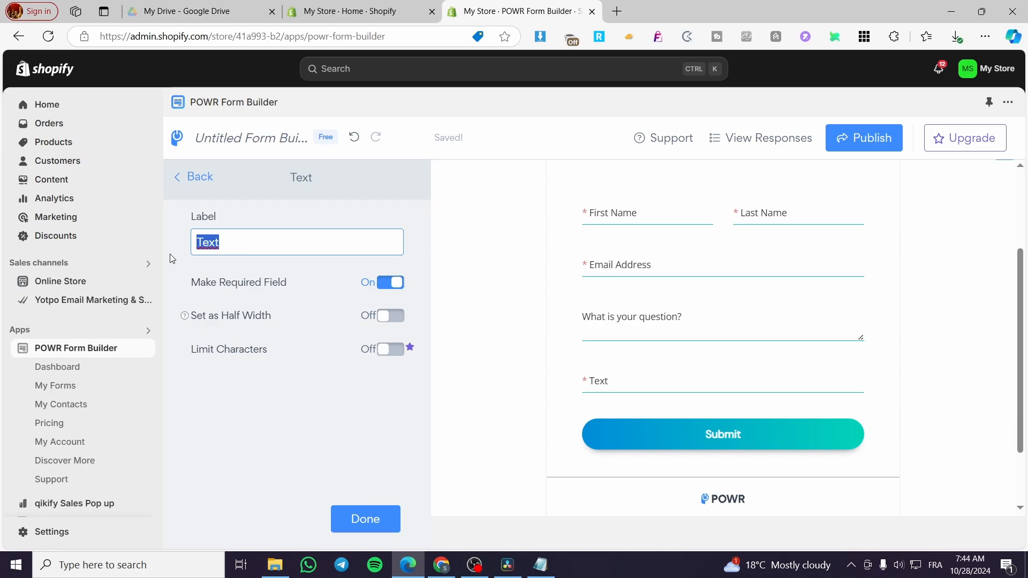
type("Adress")
key("Left")
key("Left")
key("Left")
key("Left")
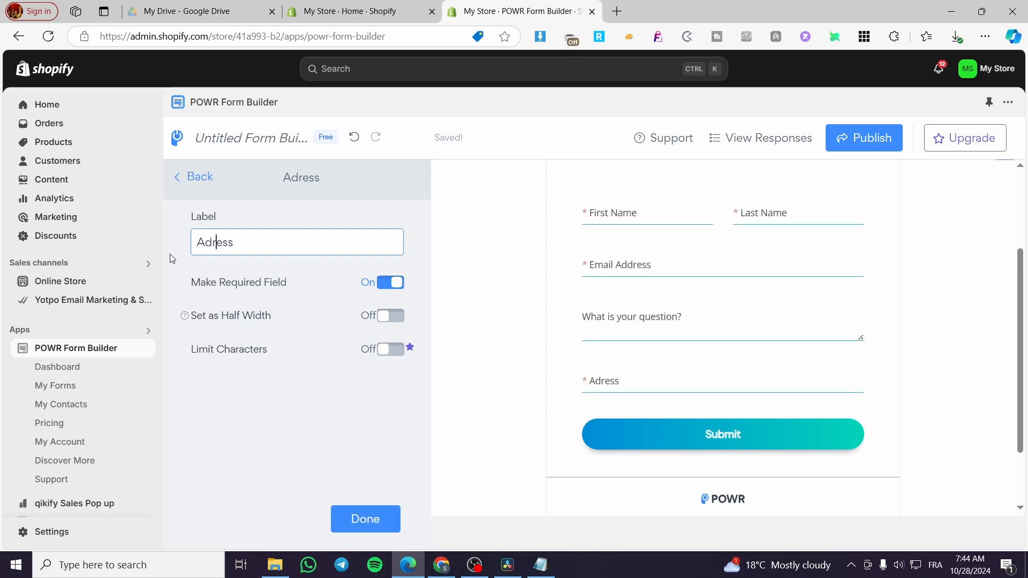
type("d")
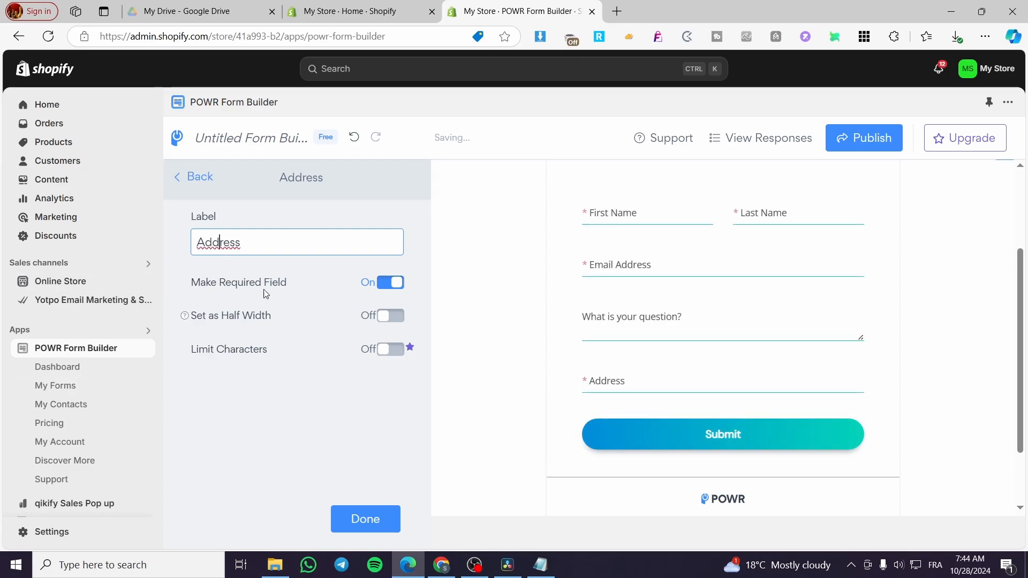
left_click(193, 177)
Add another Text Box element labelled "City" and make it a required field.
scroll(294, 395, "down", 3)
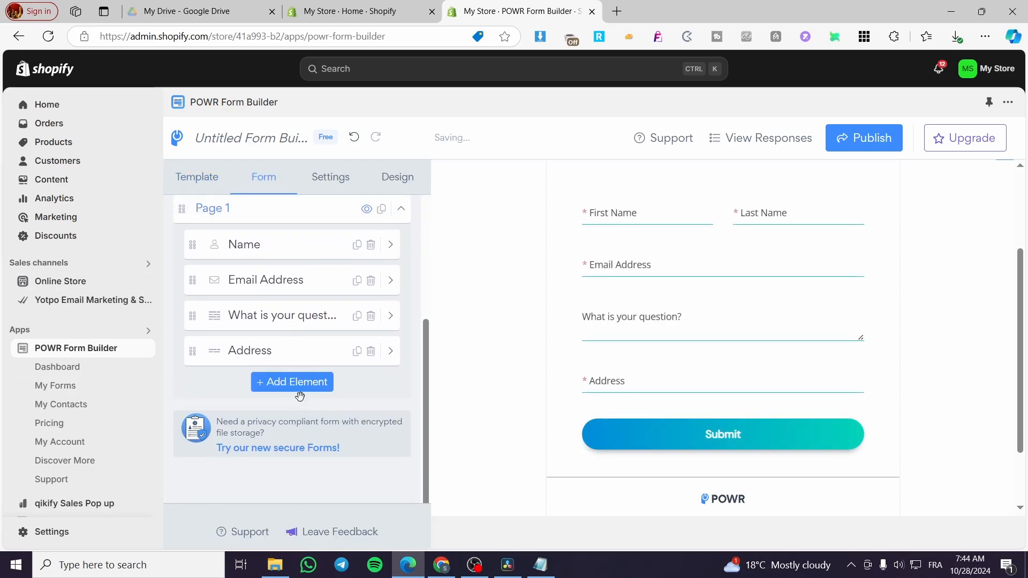
left_click(298, 381)
left_click(229, 280)
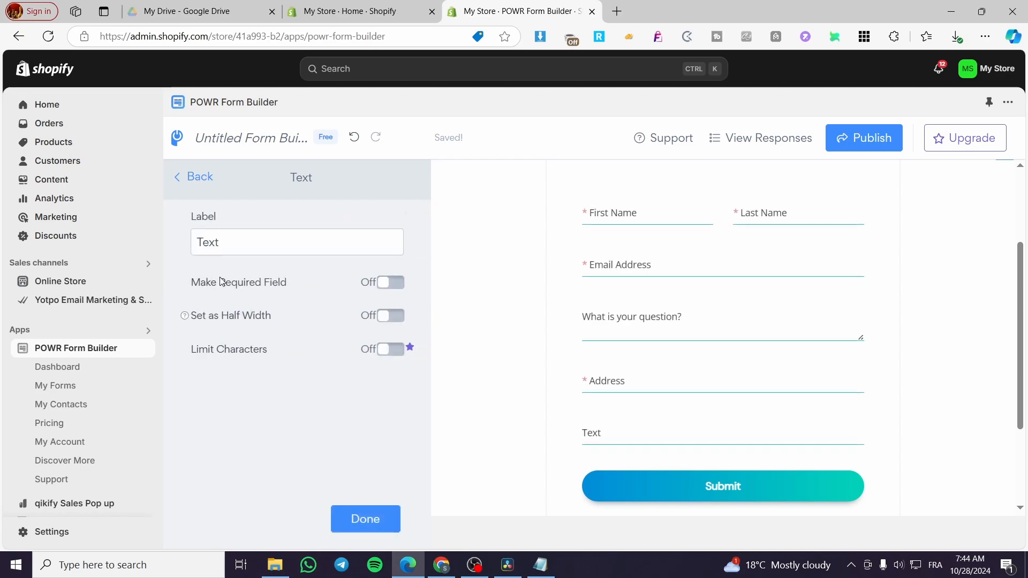
left_click(240, 246)
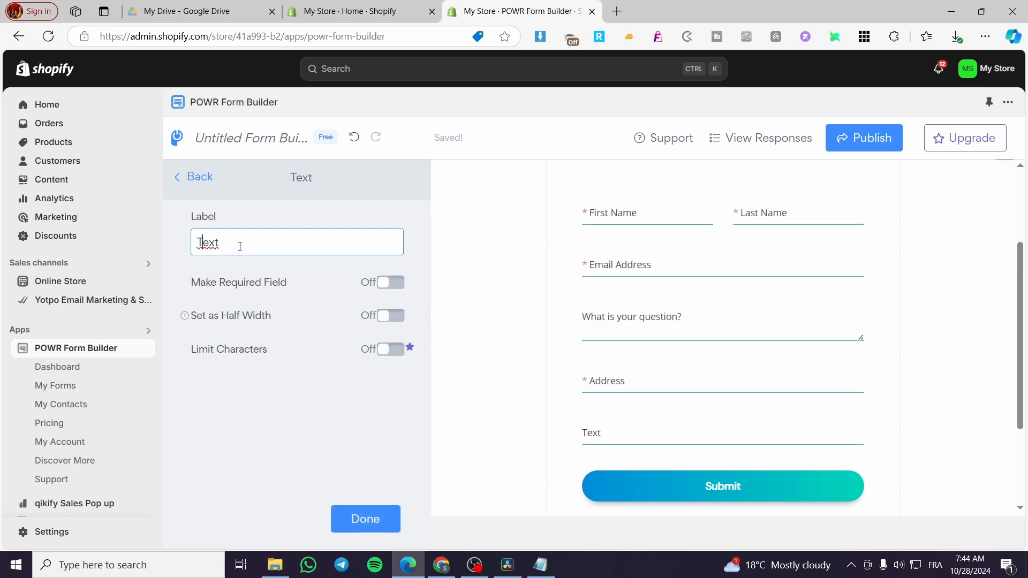
type("Cite")
key("BackSpace")
type("y")
left_click(385, 282)
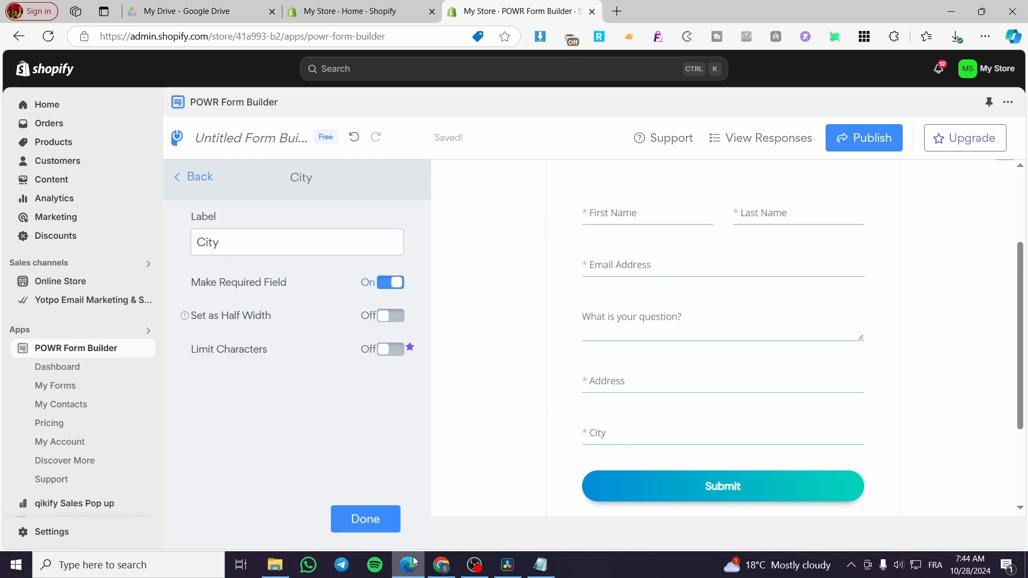
left_click(387, 522)
Add a further Text Box element to the form and label it "Zip Code".
left_click(319, 459)
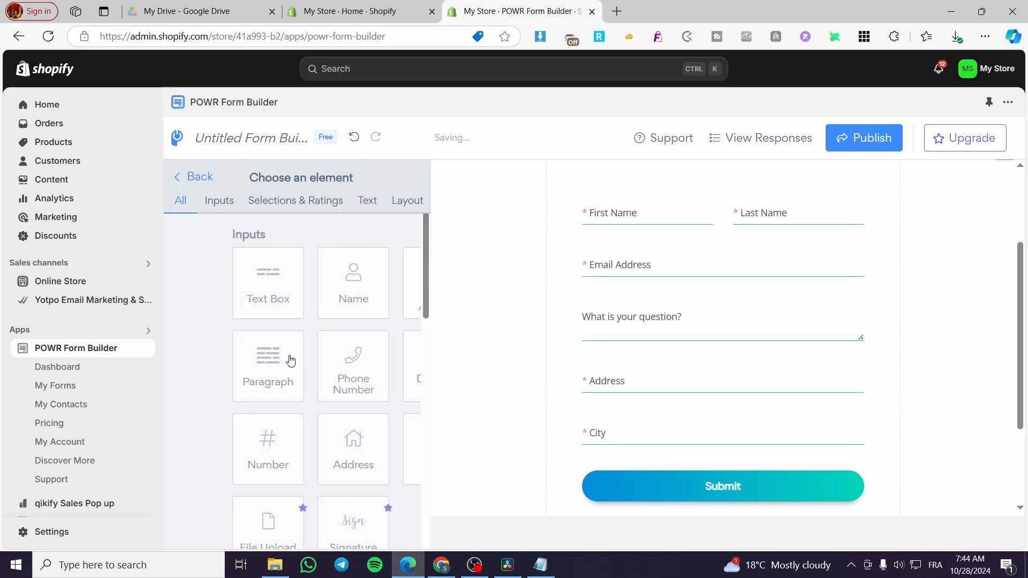
left_click(262, 293)
left_click_drag(298, 238, 127, 246)
type("Zip ")
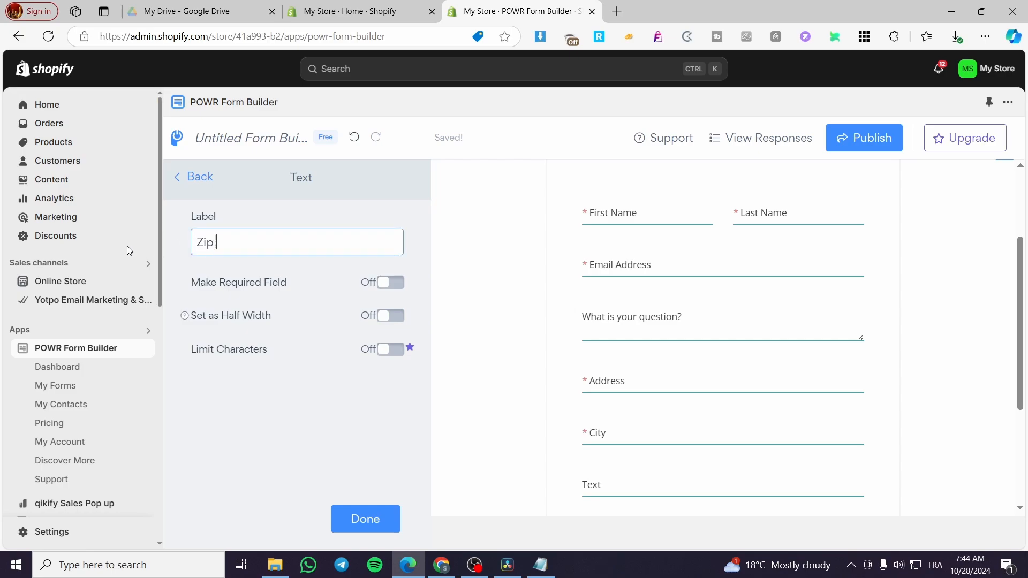
type("Code")
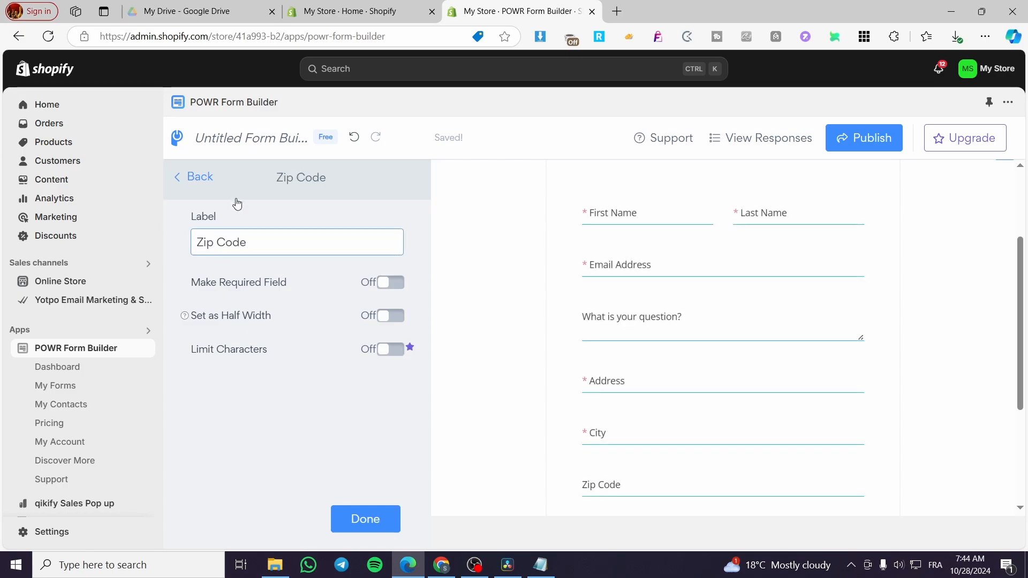
Change the new text box's label to "ZipCode", make it a required field and return to the element list.
left_click(219, 243)
key("BackSpace")
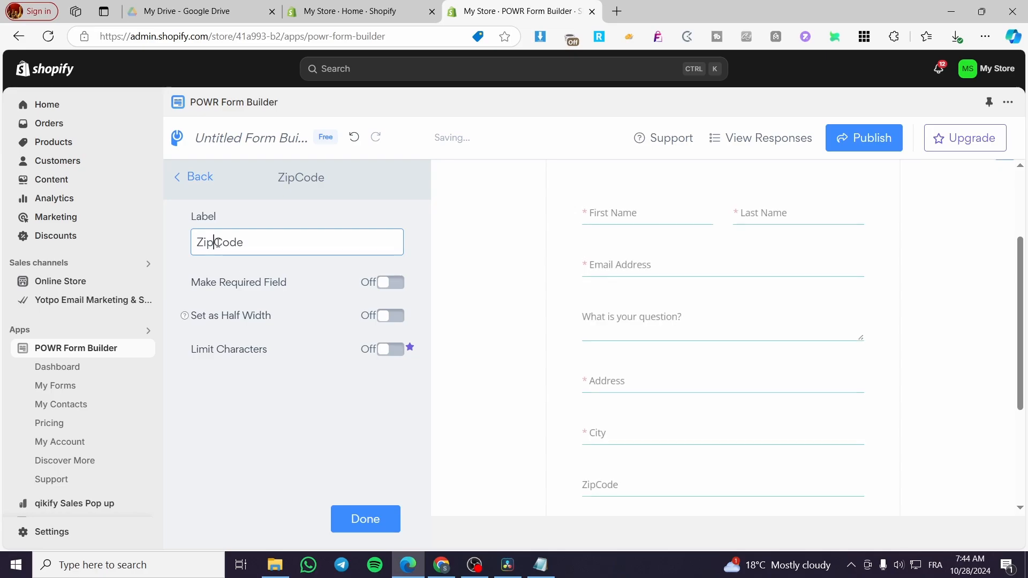
left_click(362, 285)
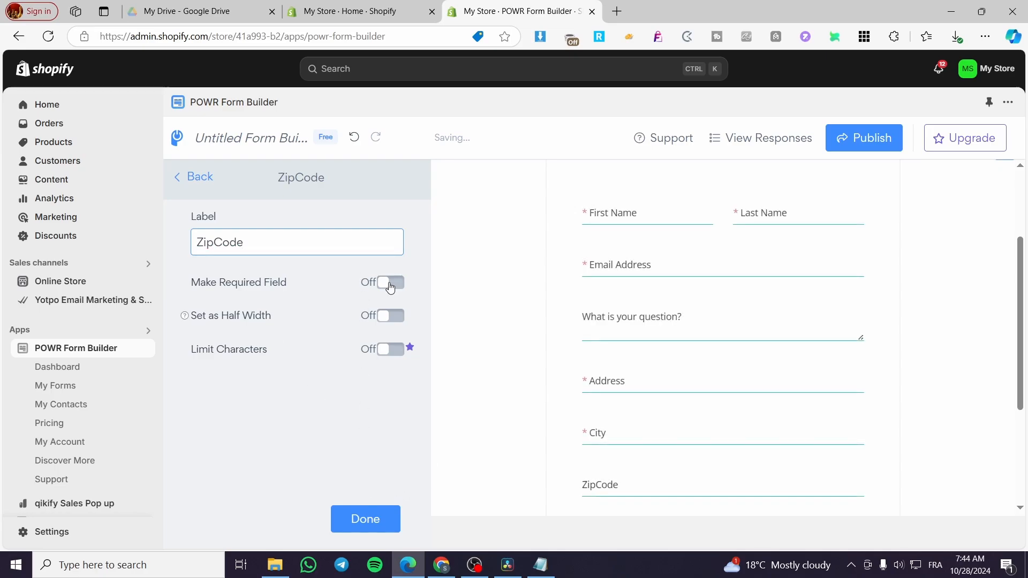
left_click(376, 518)
Delete the "What is your question?", Email Address and Name elements from Page 1 of the form.
scroll(278, 391, "down", 4)
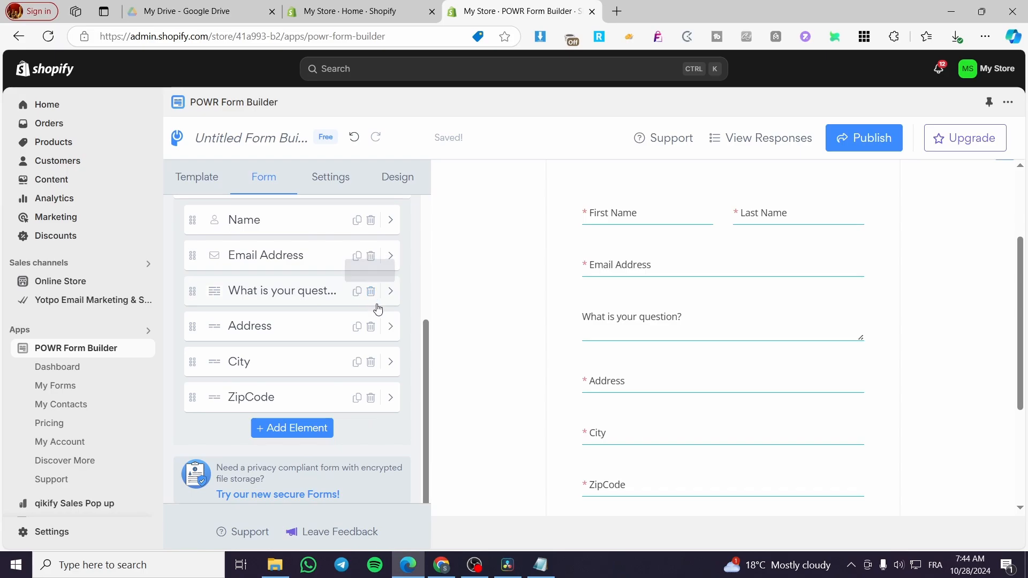
left_click(374, 296)
left_click(372, 294)
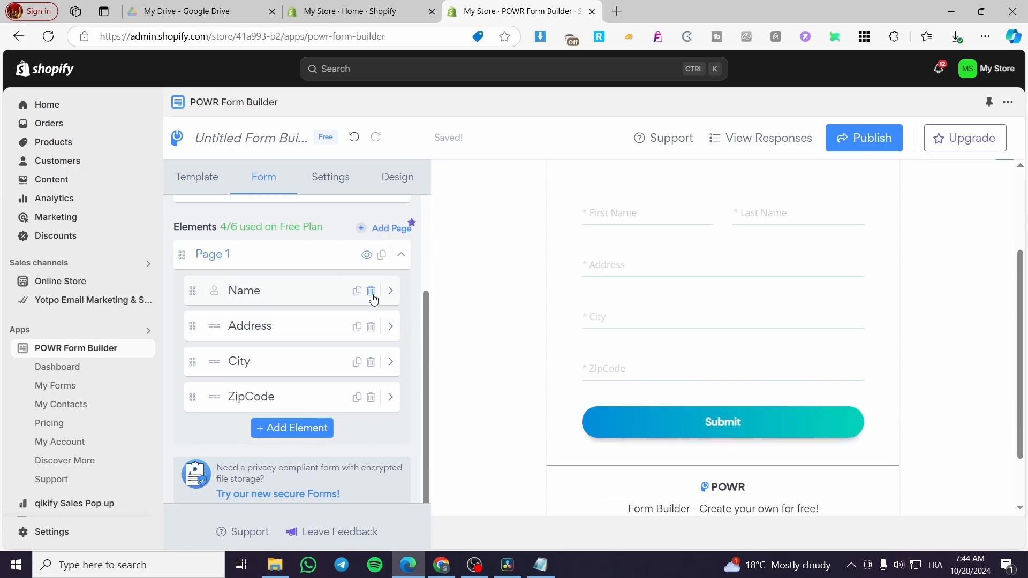
left_click(370, 292)
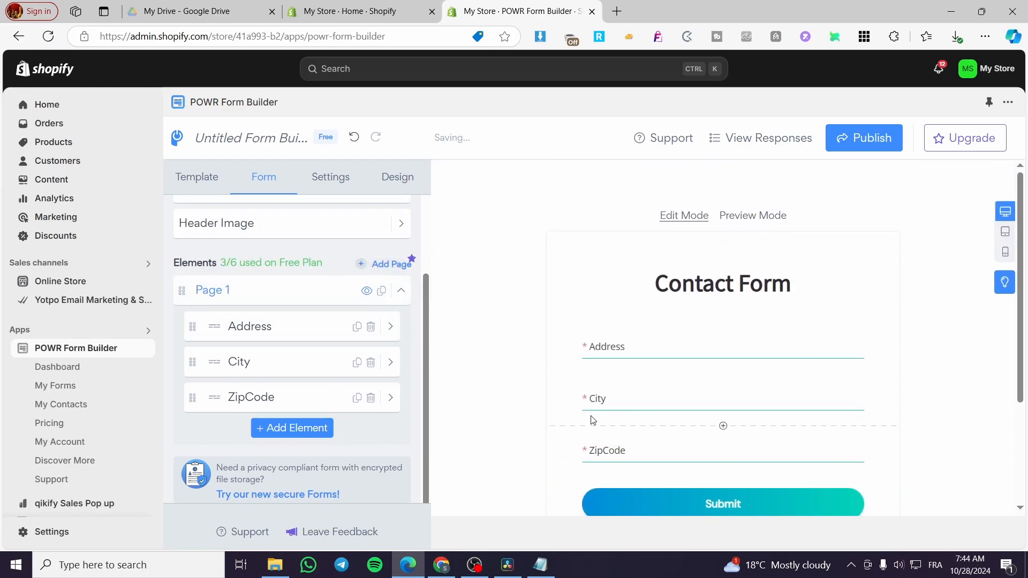
Examine the form preview and the element list as a whole at a reduced page zoom.
scroll(378, 393, "up", 3)
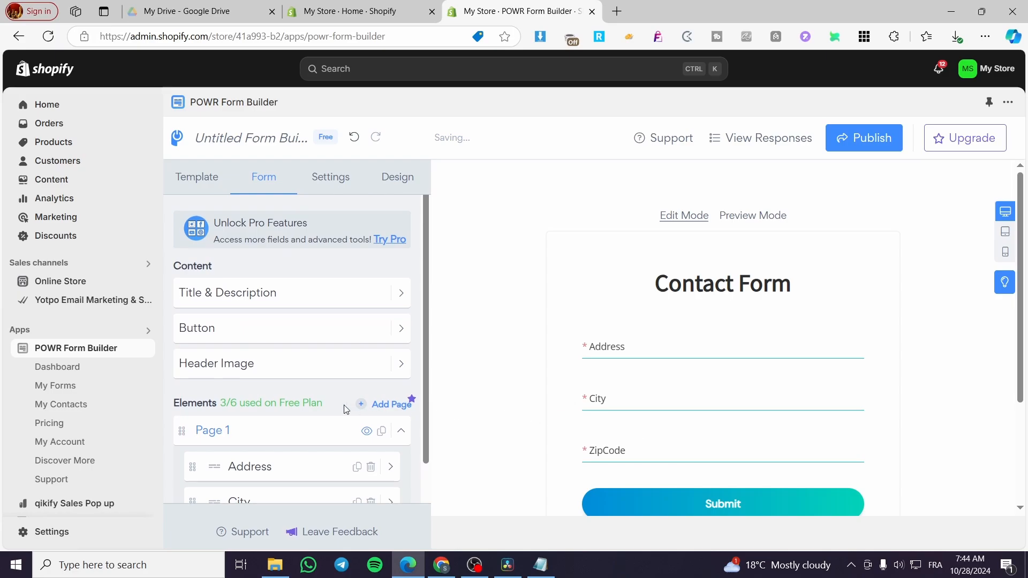
key("ctrl+minus")
key("ctrl+minus")
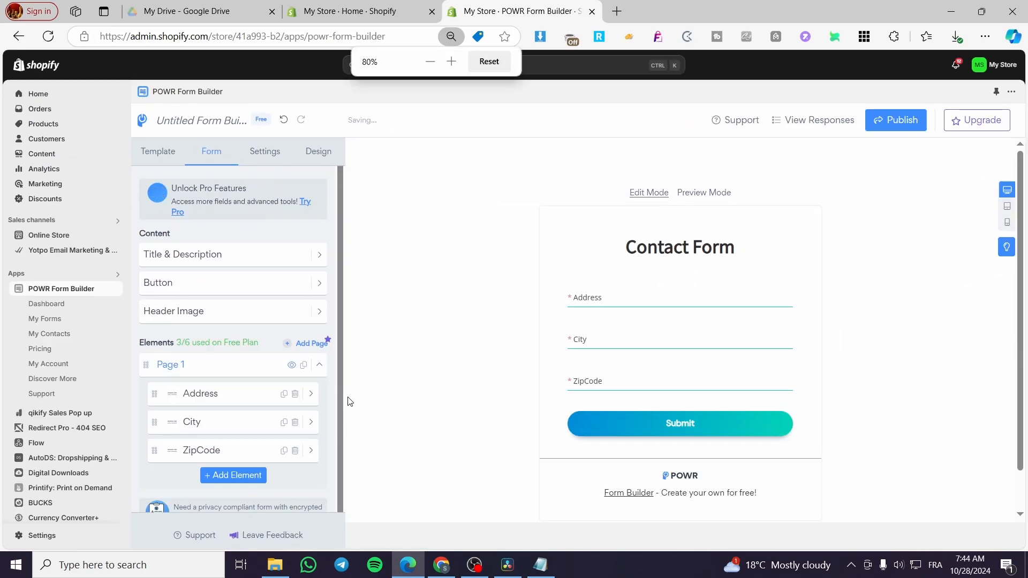
key("ctrl+minus")
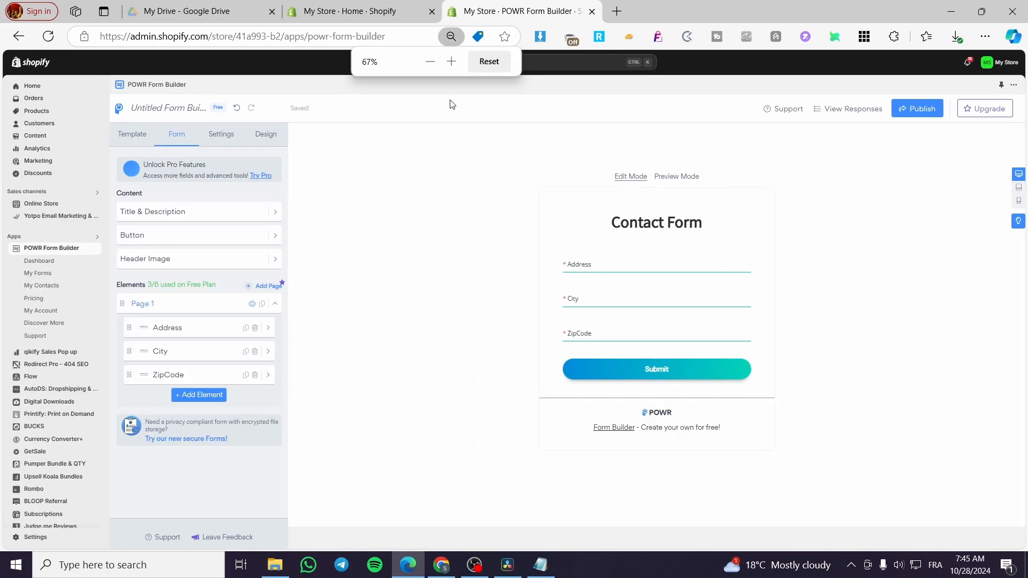
key("ctrl+plus")
key("ctrl+plus")
key("ctrl+plus")
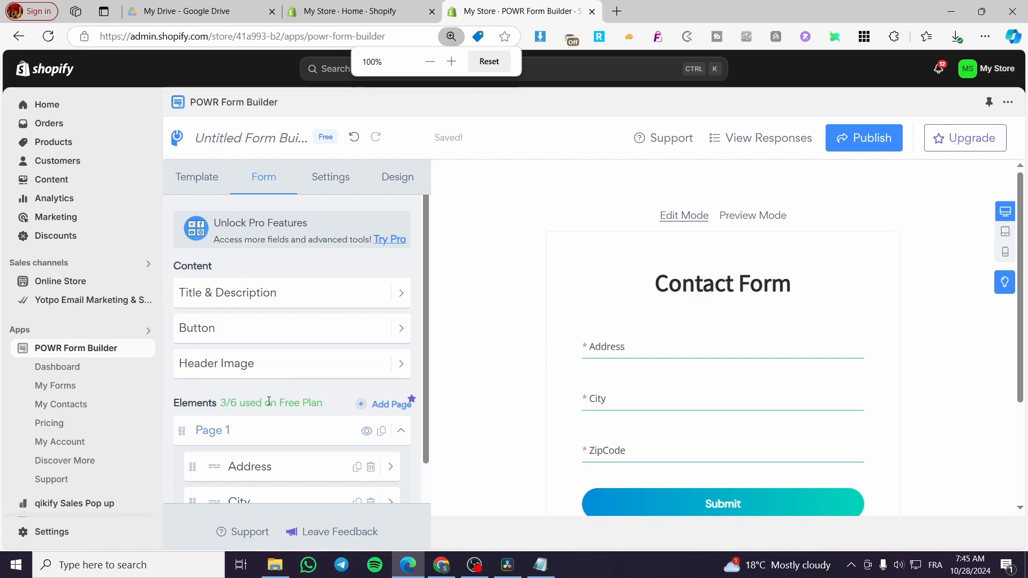
scroll(316, 356, "down", 1)
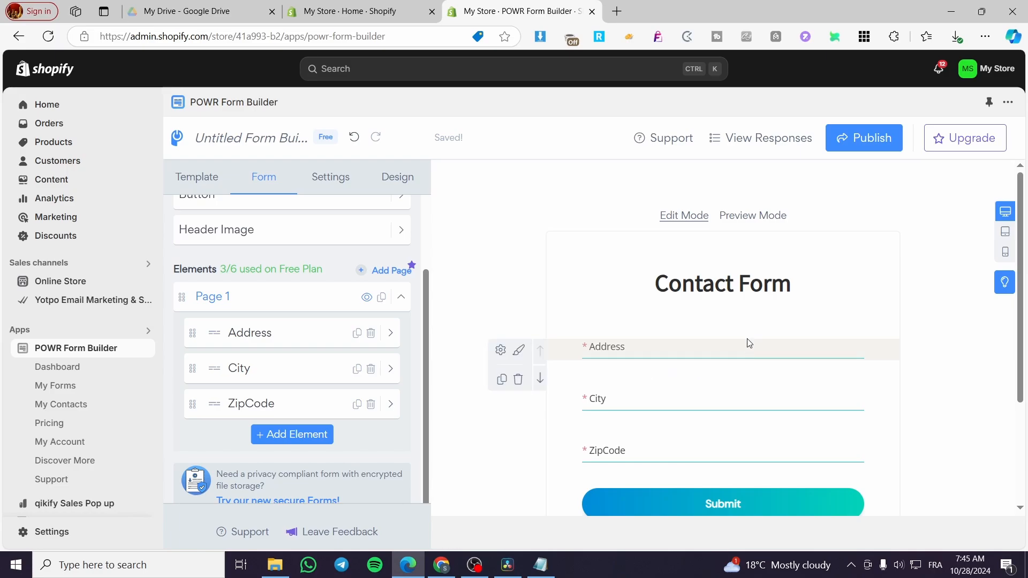
Change the form's title to "Registration Form".
scroll(354, 304, "up", 3)
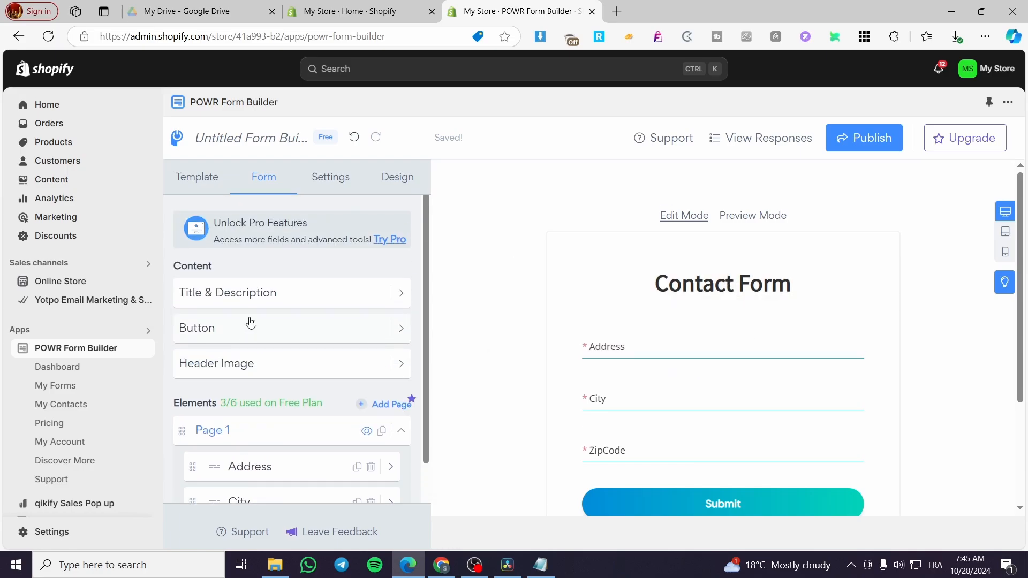
left_click(276, 294)
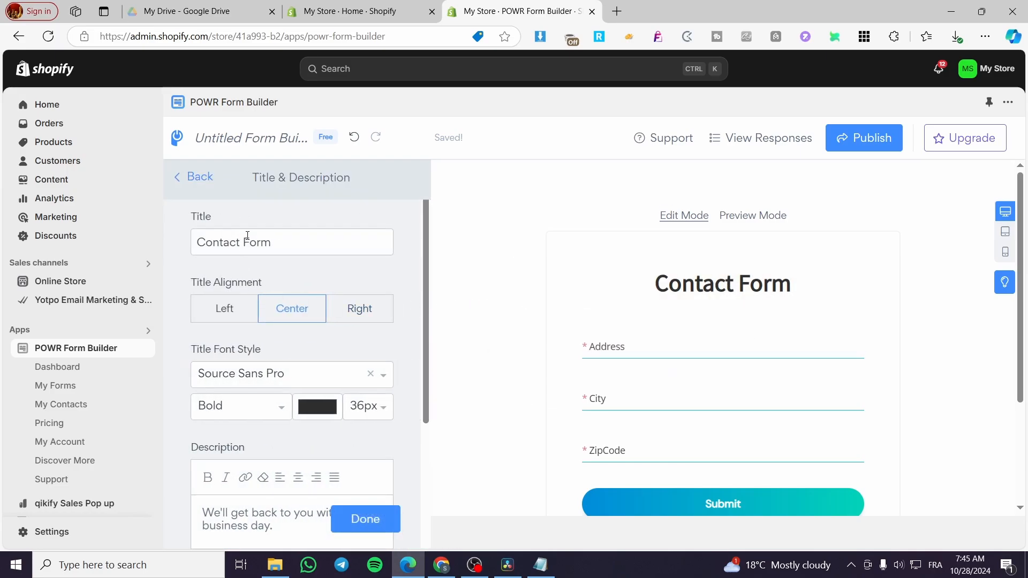
double_click(237, 243)
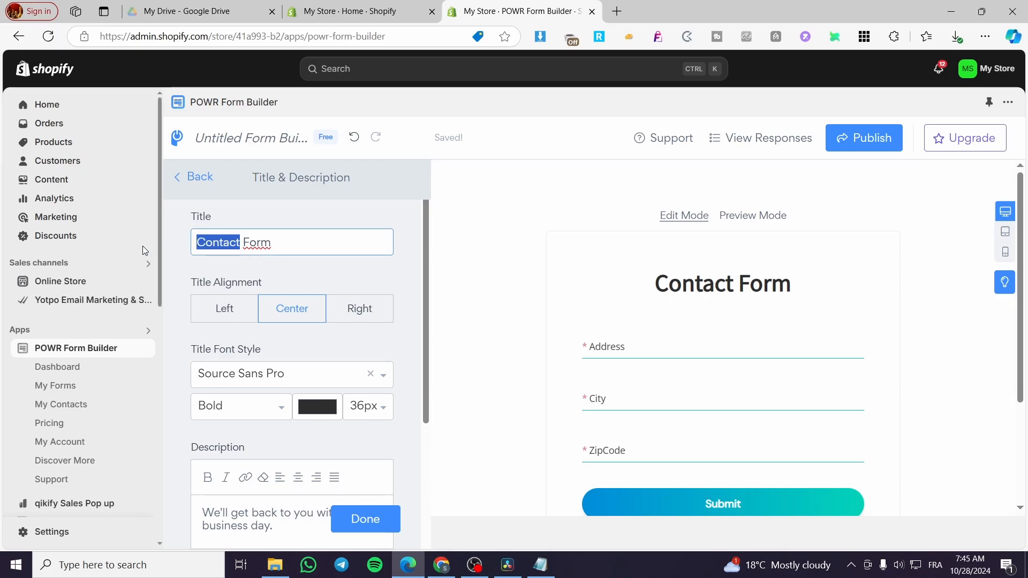
type("Registrati")
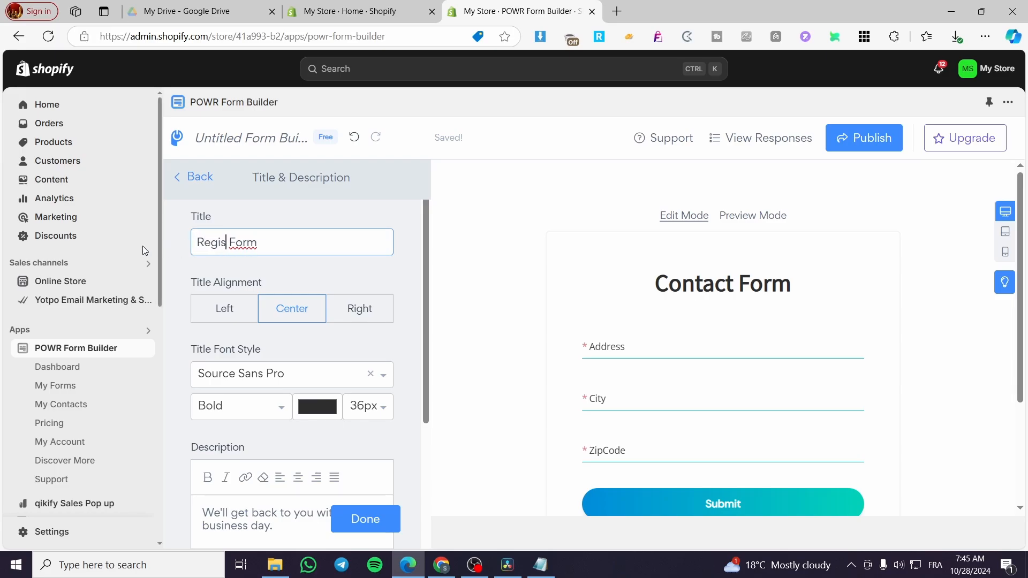
type("on F")
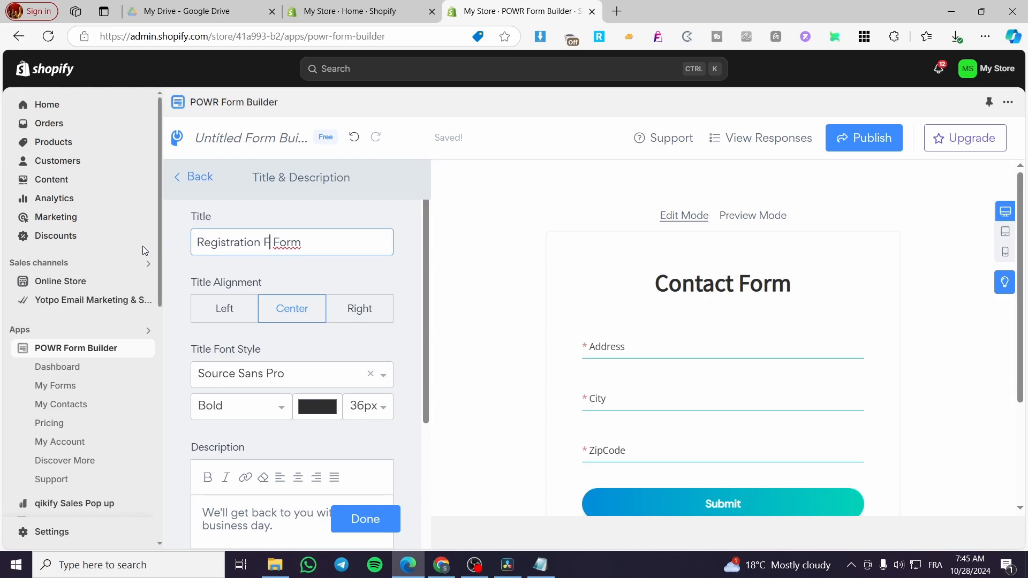
key("BackSpace")
key("BackSpace")
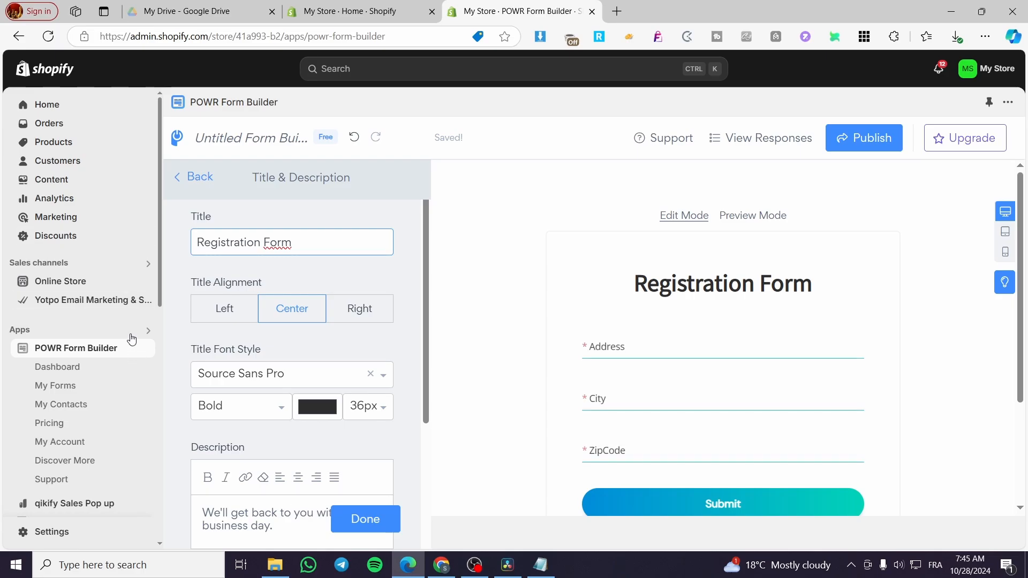
Look over the form's description text and font style, and close the title and description settings.
scroll(132, 340, "down", 3)
scroll(375, 448, "down", 2)
scroll(361, 433, "down", 1)
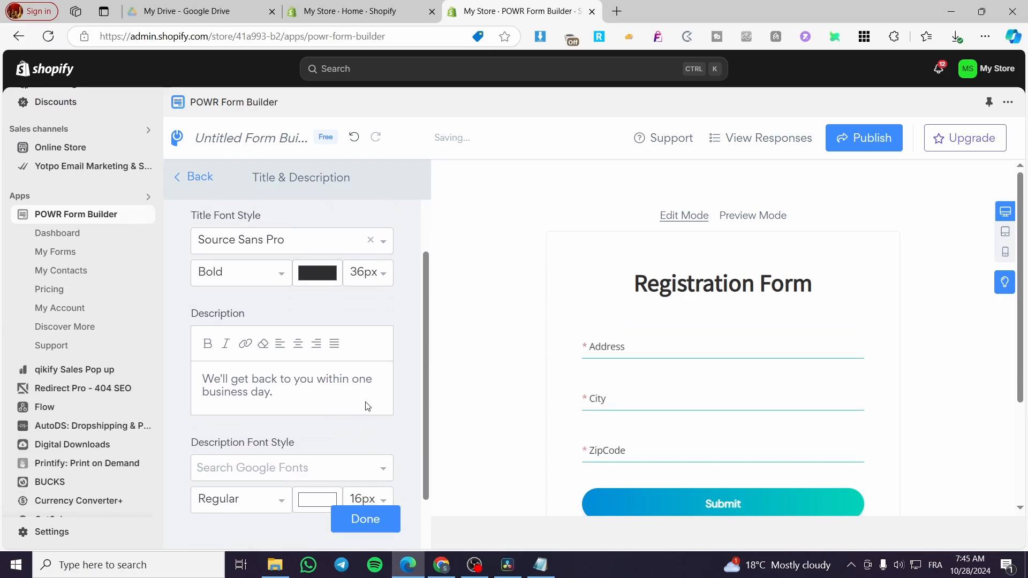
scroll(367, 407, "down", 3)
left_click(277, 261)
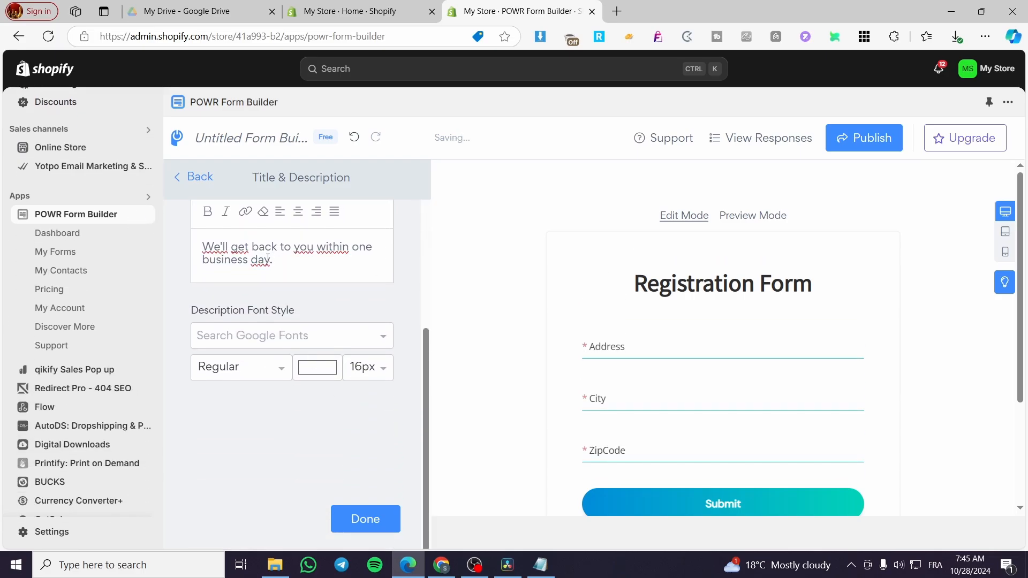
left_click(382, 518)
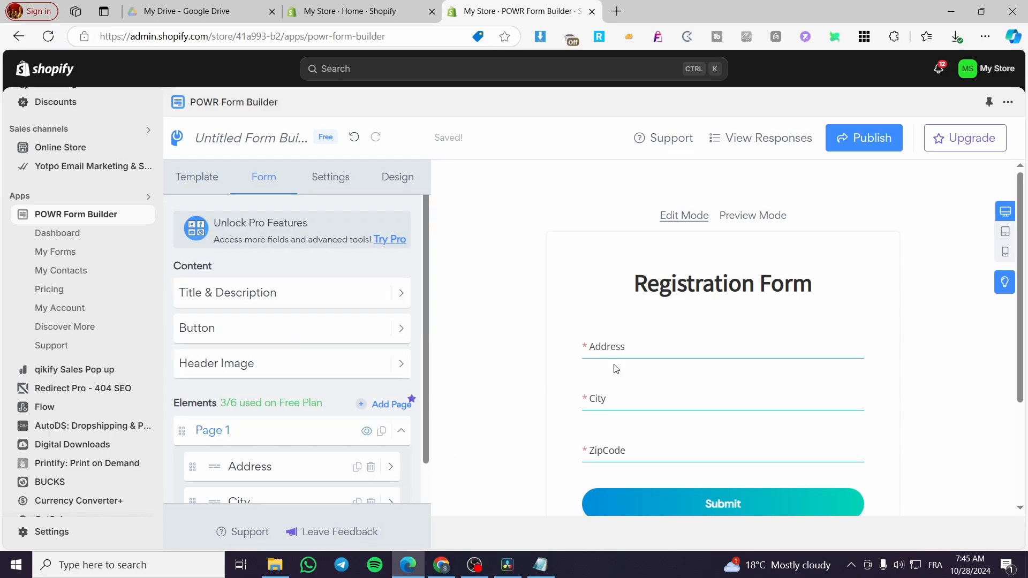
Look through the form's desktop preview and check its layout at tablet and mobile size.
scroll(615, 354, "down", 2)
scroll(624, 343, "up", 2)
scroll(697, 369, "down", 3)
scroll(713, 332, "up", 3)
left_click(1007, 234)
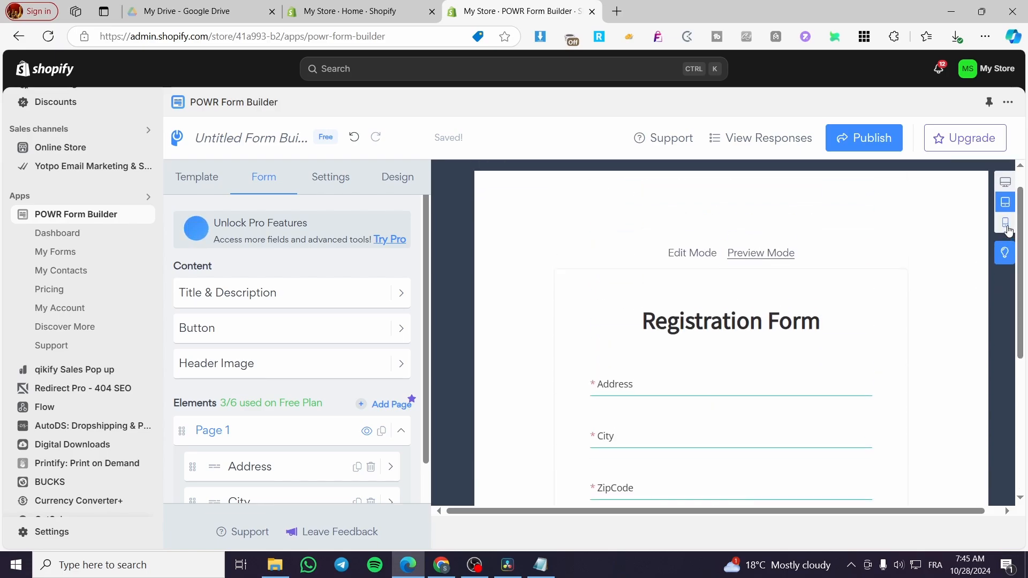
left_click(1006, 223)
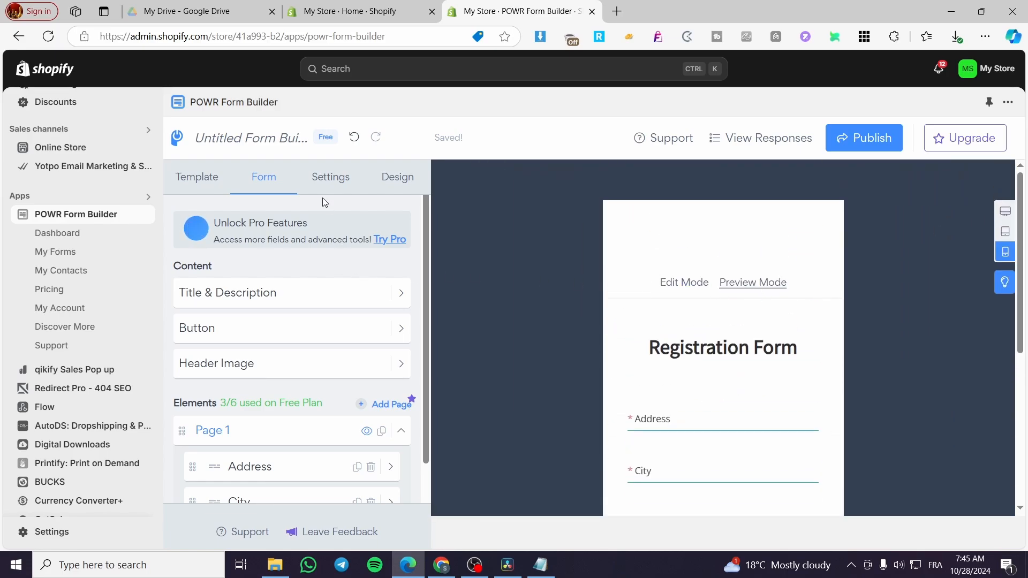
Review the form's notification, submission and integration settings, including the options for what happens after submission.
left_click(339, 181)
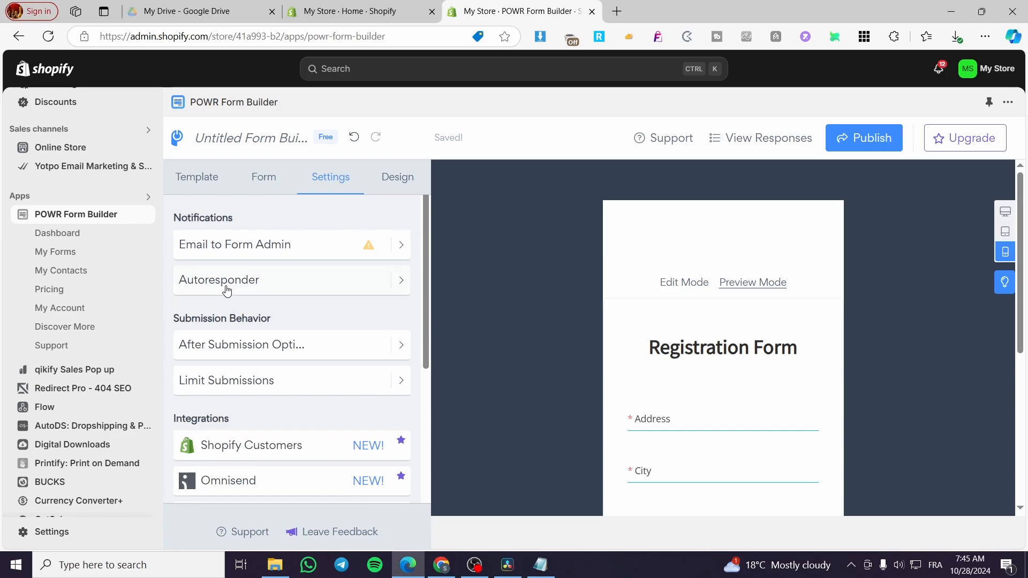
scroll(303, 271, "down", 3)
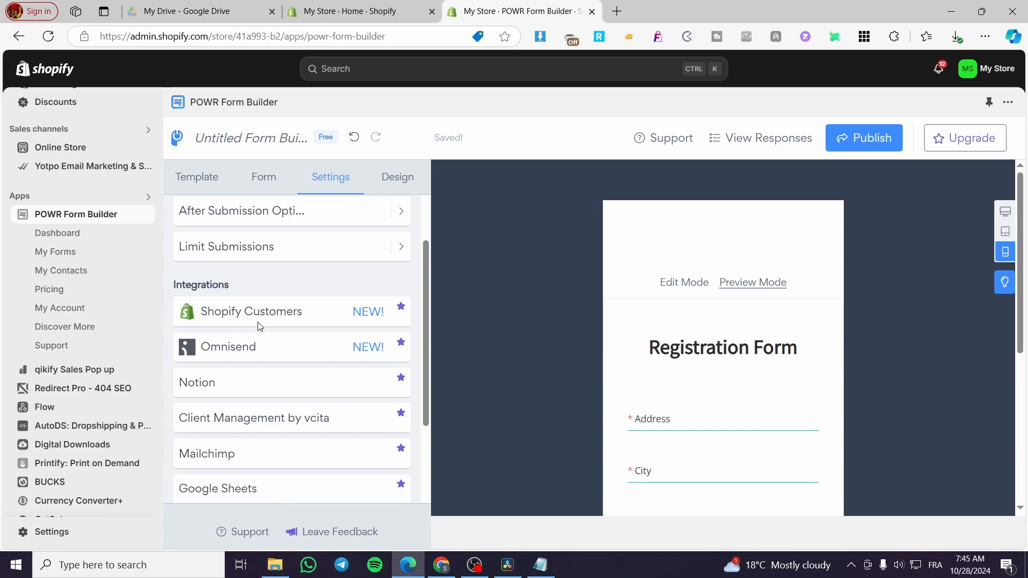
scroll(299, 363, "down", 3)
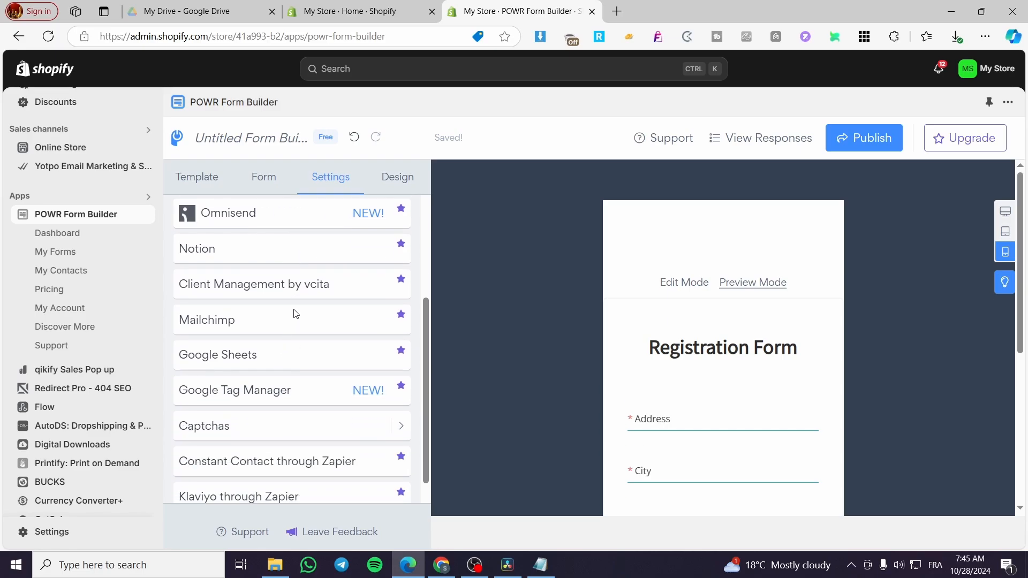
scroll(236, 331, "up", 5)
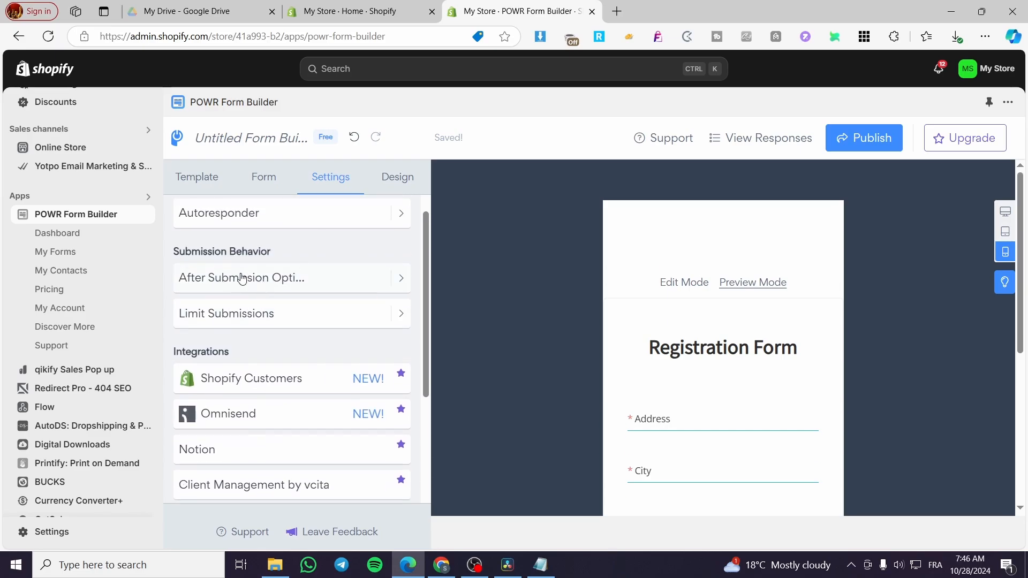
left_click(279, 275)
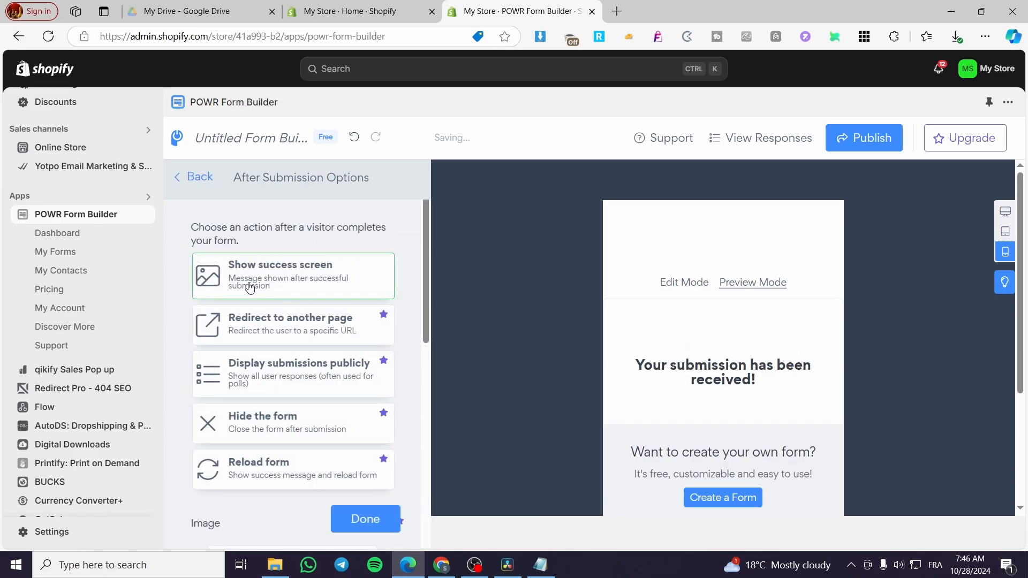
left_click(365, 519)
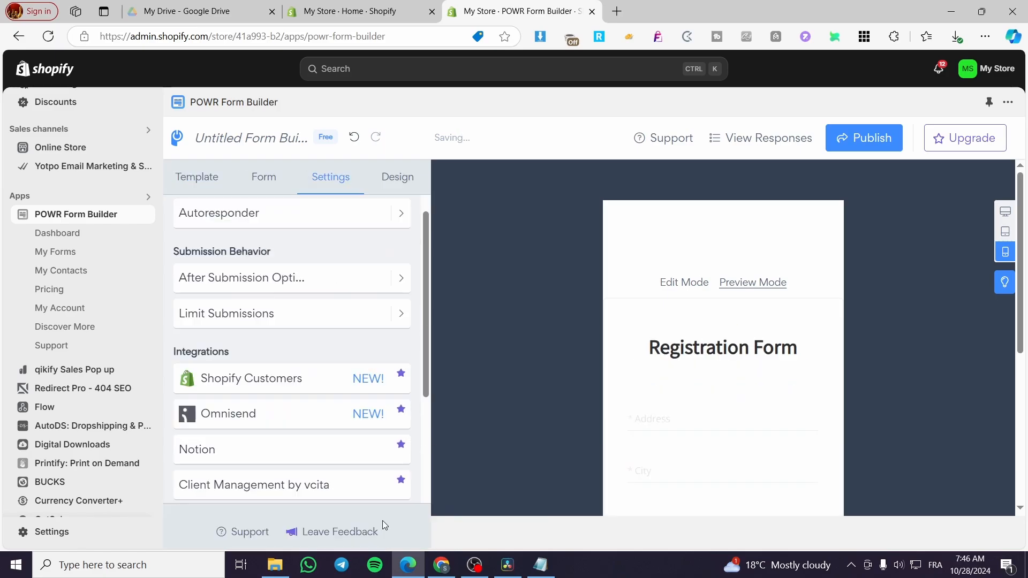
Switch the form preview back to desktop size and check the options for limiting submissions.
left_click(1005, 214)
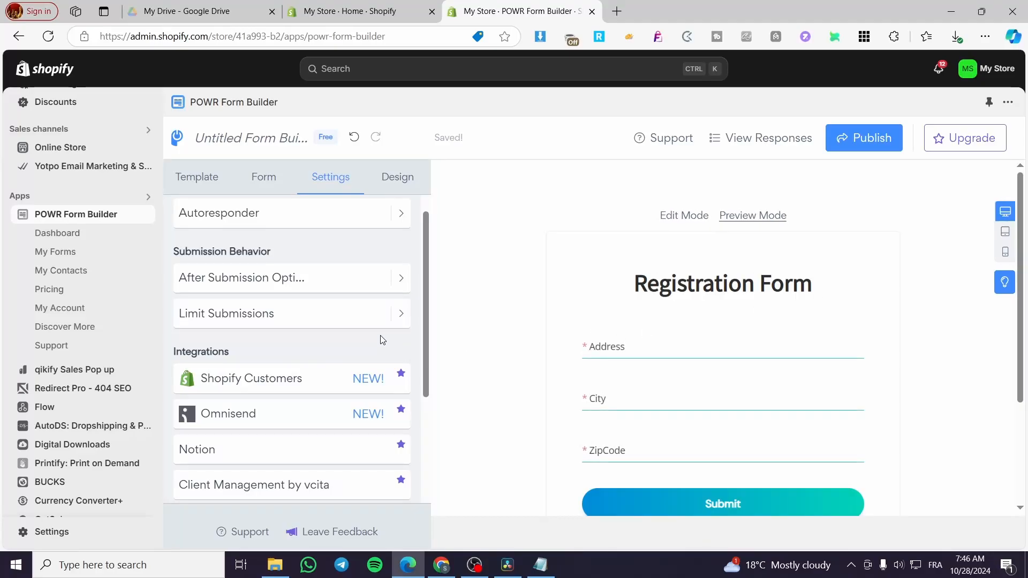
left_click(249, 321)
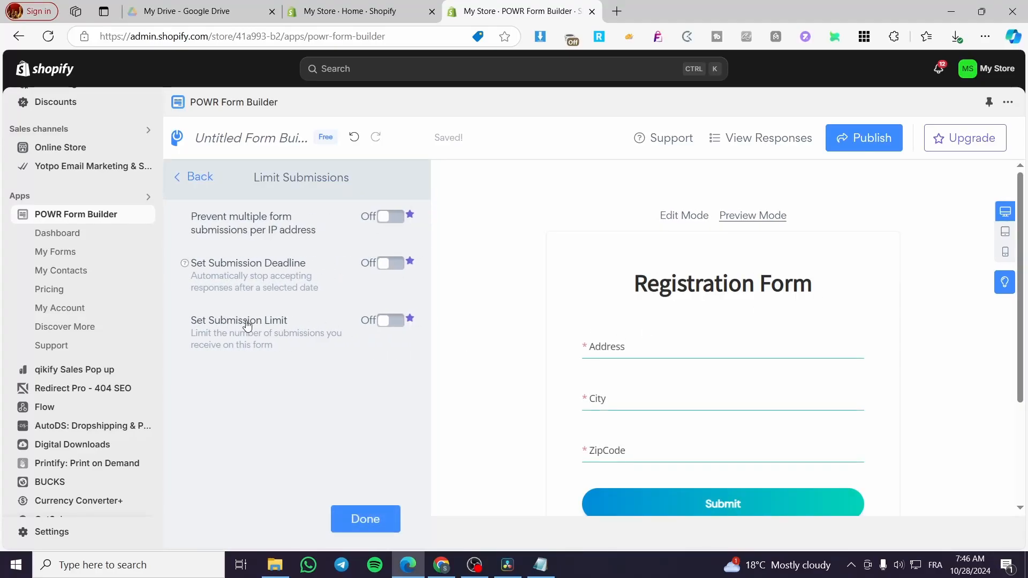
left_click(198, 177)
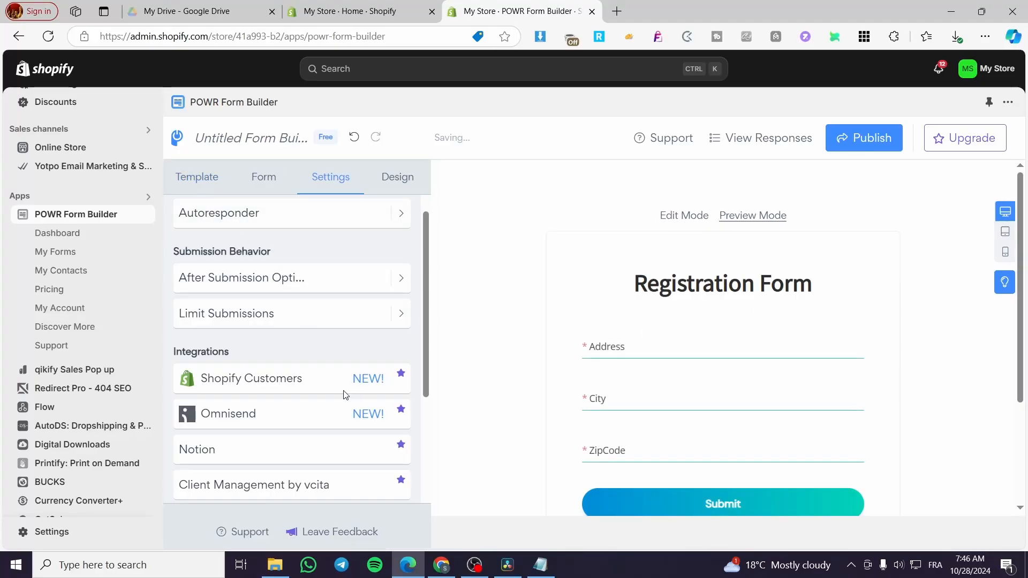
Review the form's design themes and styling options.
left_click(375, 180)
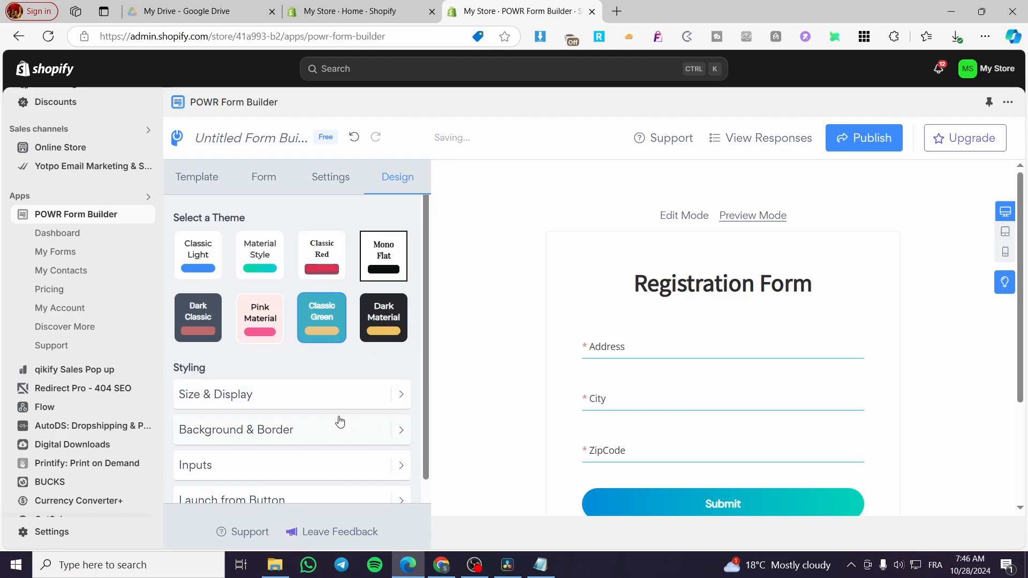
scroll(337, 413, "down", 3)
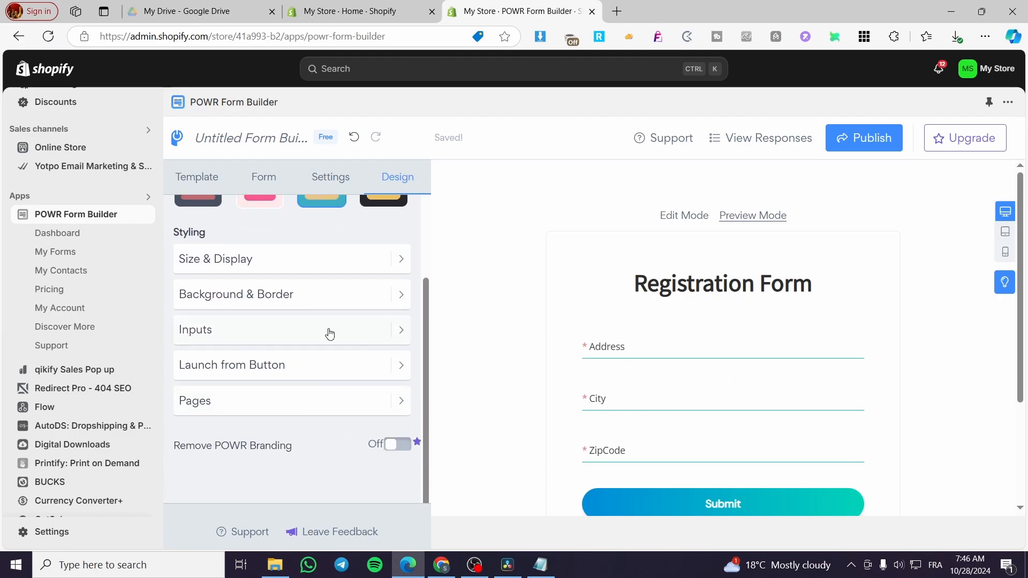
scroll(395, 304, "up", 3)
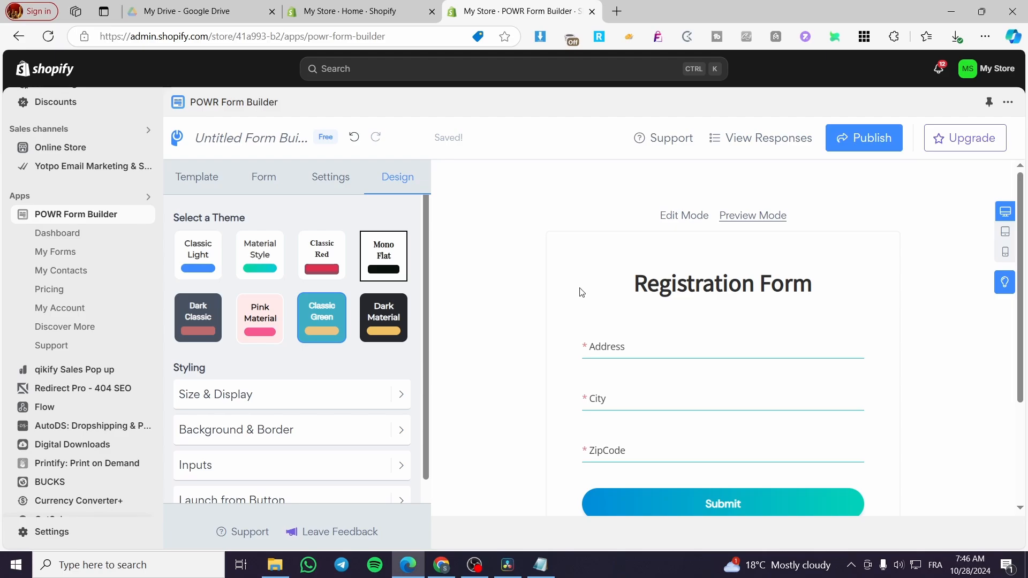
Start publishing the form through the Shopify theme editor and choose Homepage as the place to install it.
left_click(852, 137)
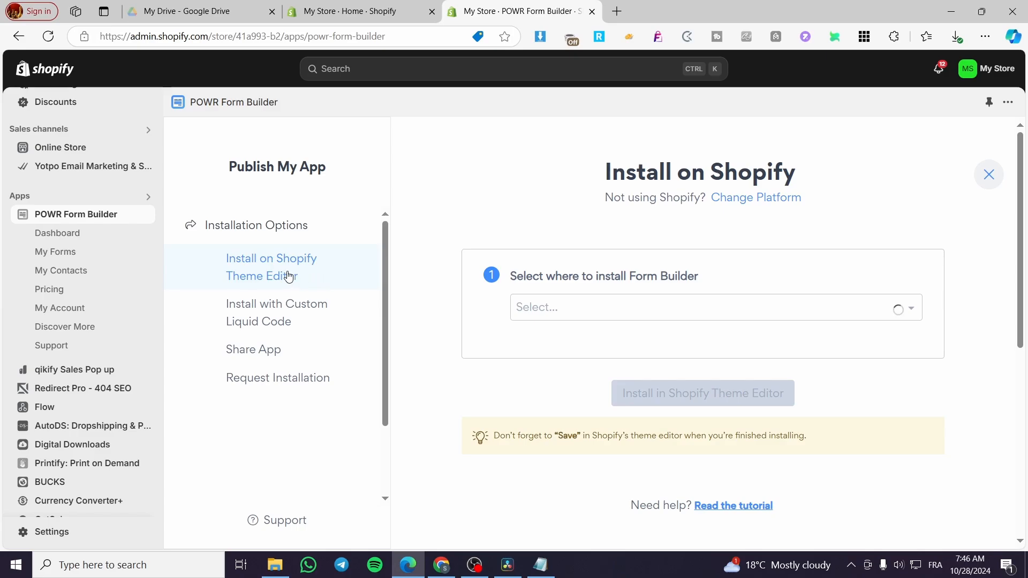
left_click(658, 316)
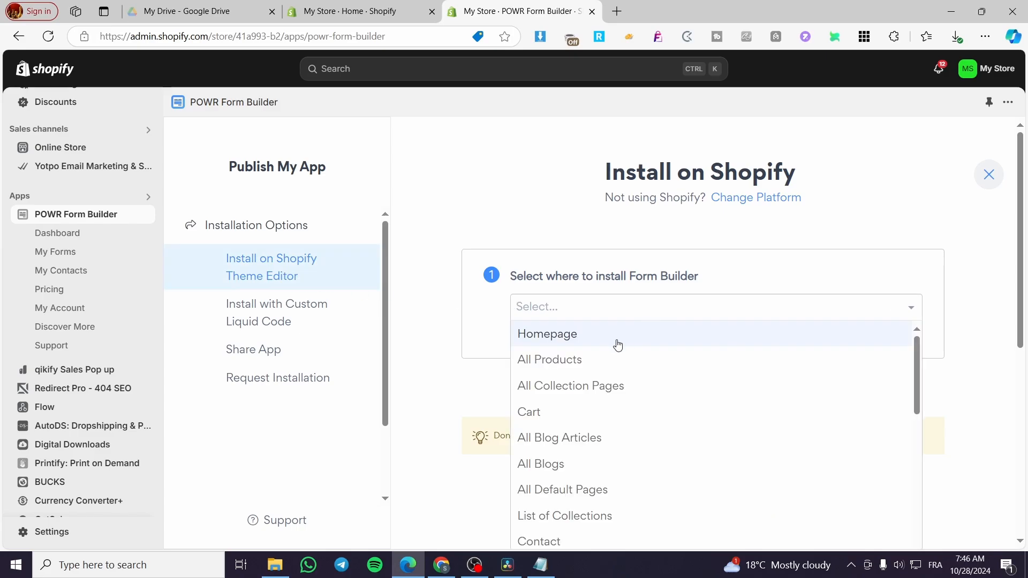
scroll(621, 358, "down", 7)
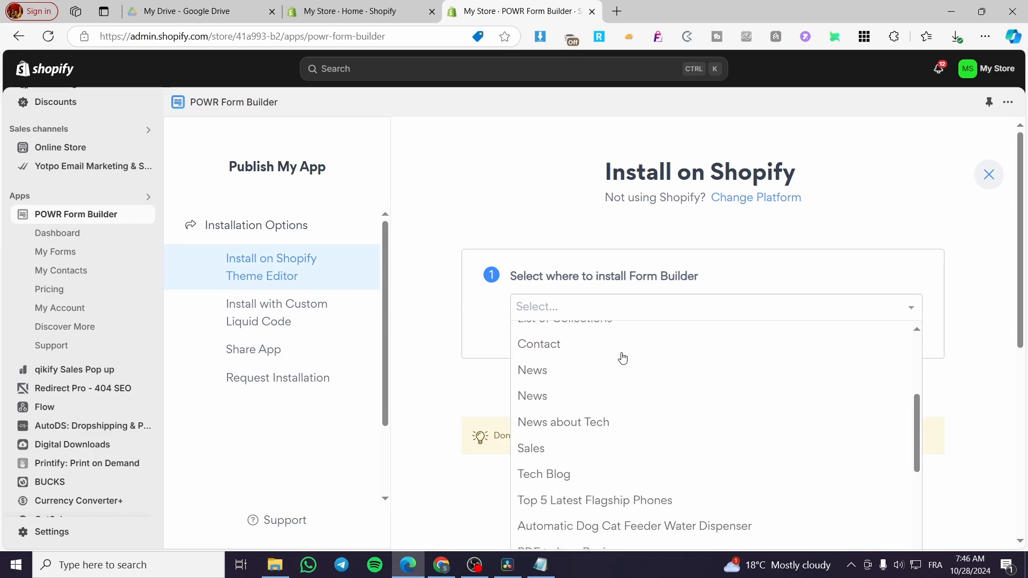
scroll(622, 357, "up", 4)
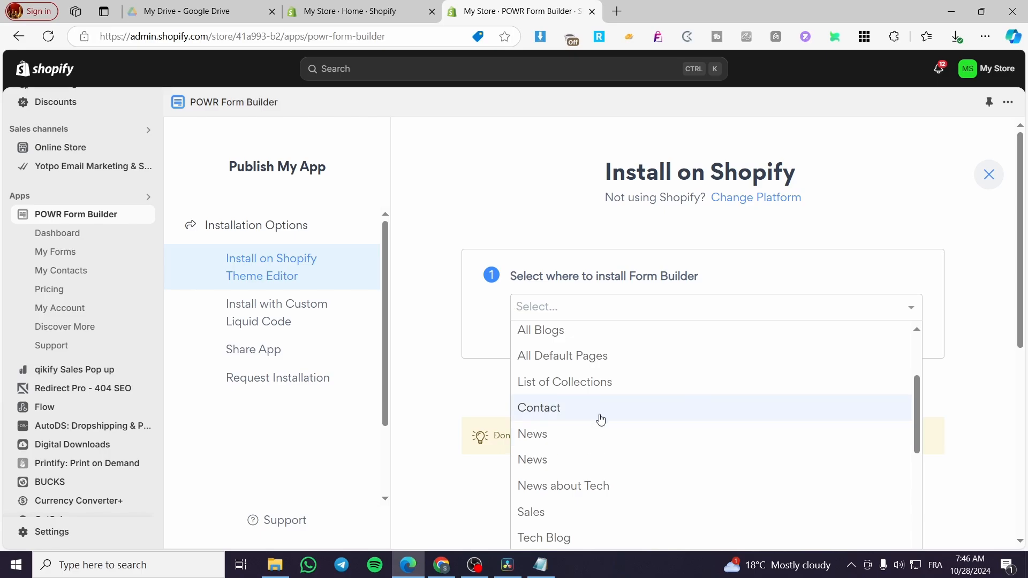
scroll(621, 364, "up", 3)
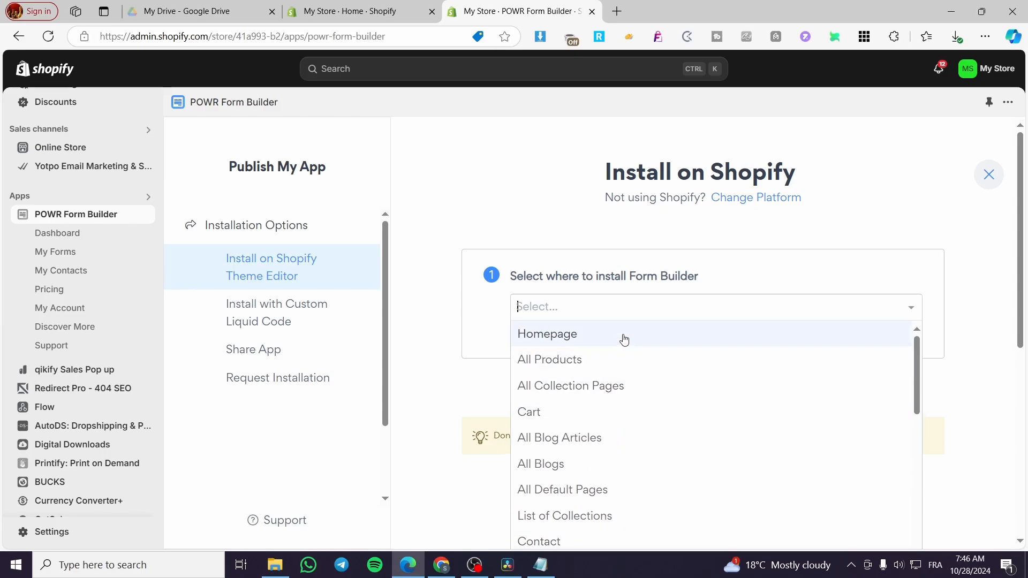
scroll(632, 358, "down", 10)
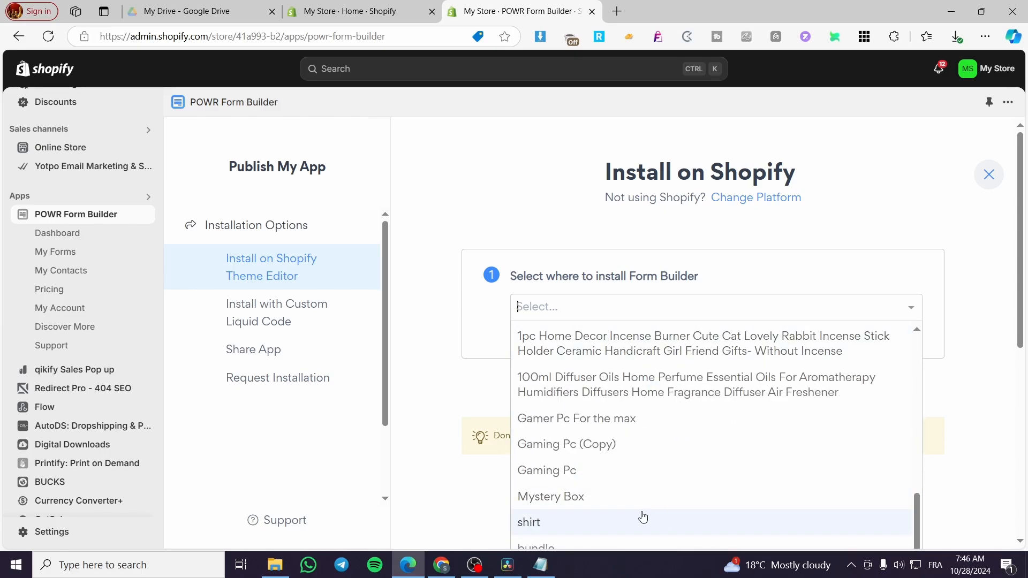
scroll(637, 515, "up", 10)
left_click(627, 341)
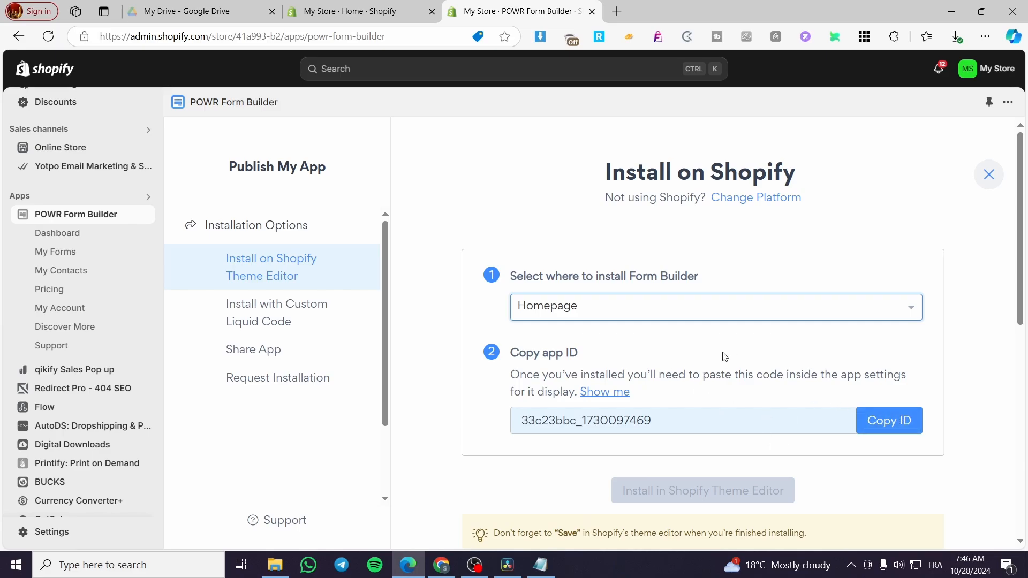
Copy the form's app ID and install the form in the Shopify theme editor.
left_click_drag(522, 420, 796, 427)
left_click(888, 420)
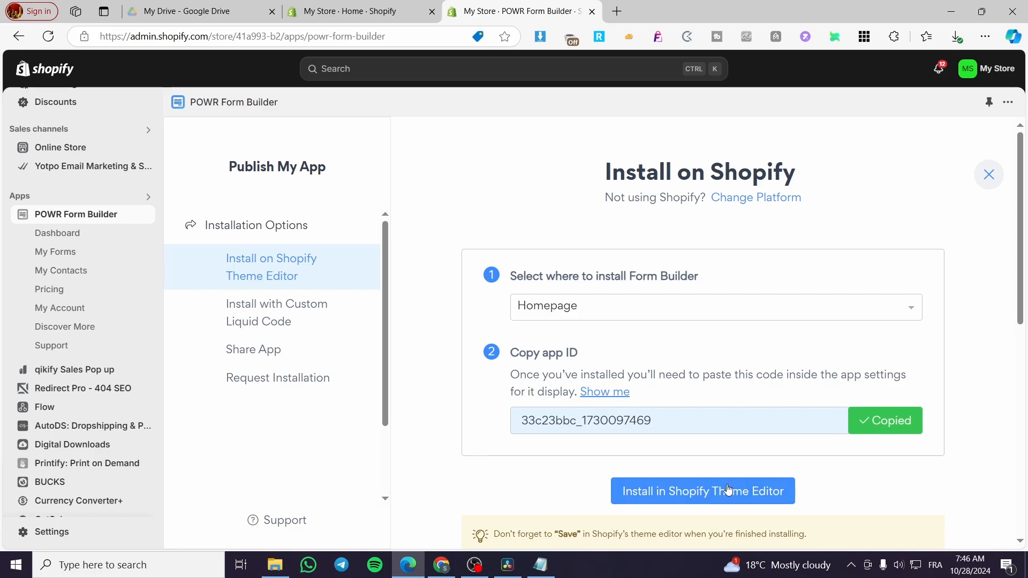
left_click(728, 490)
scroll(656, 456, "down", 6)
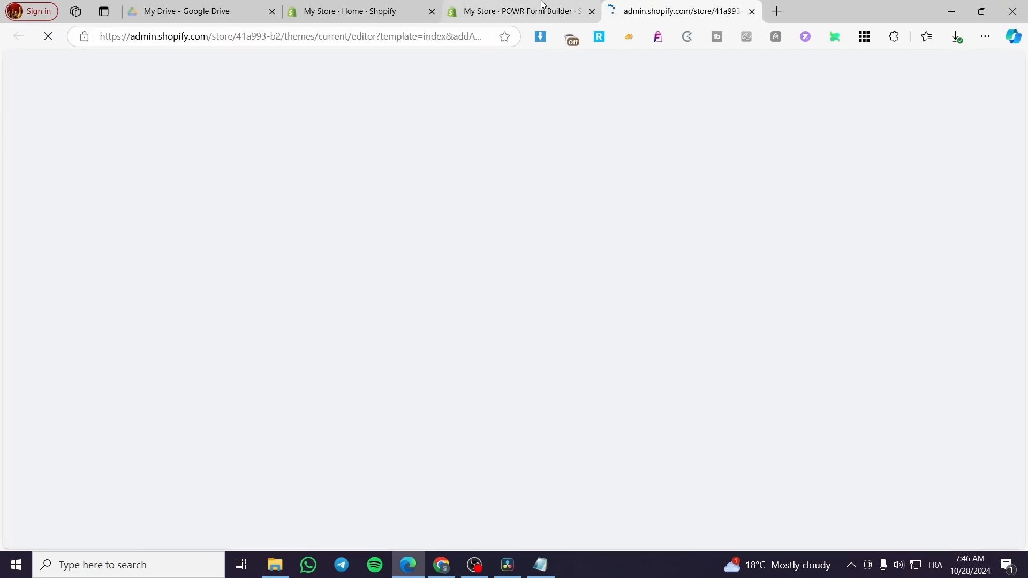
left_click(543, 6)
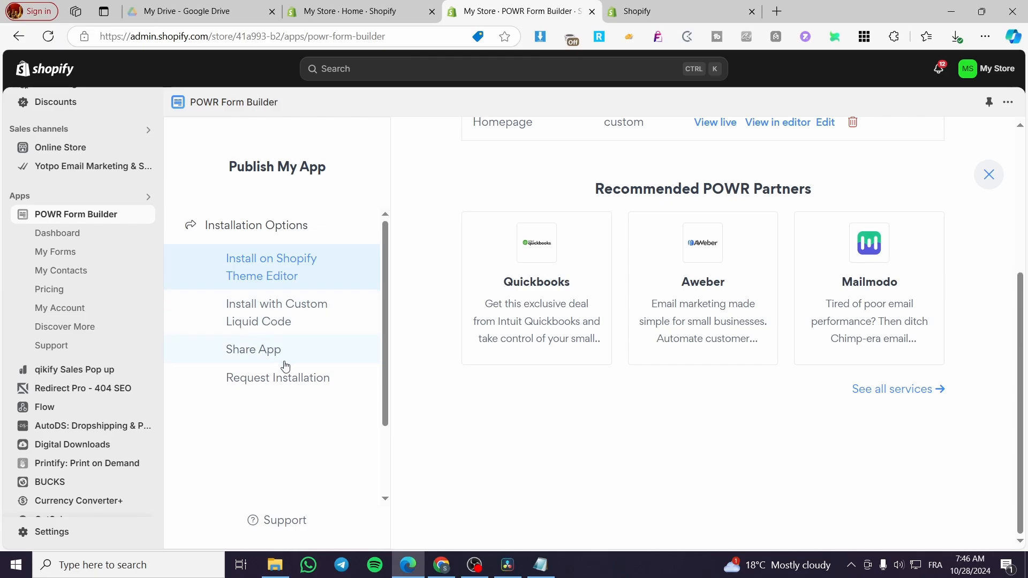
left_click(733, 6)
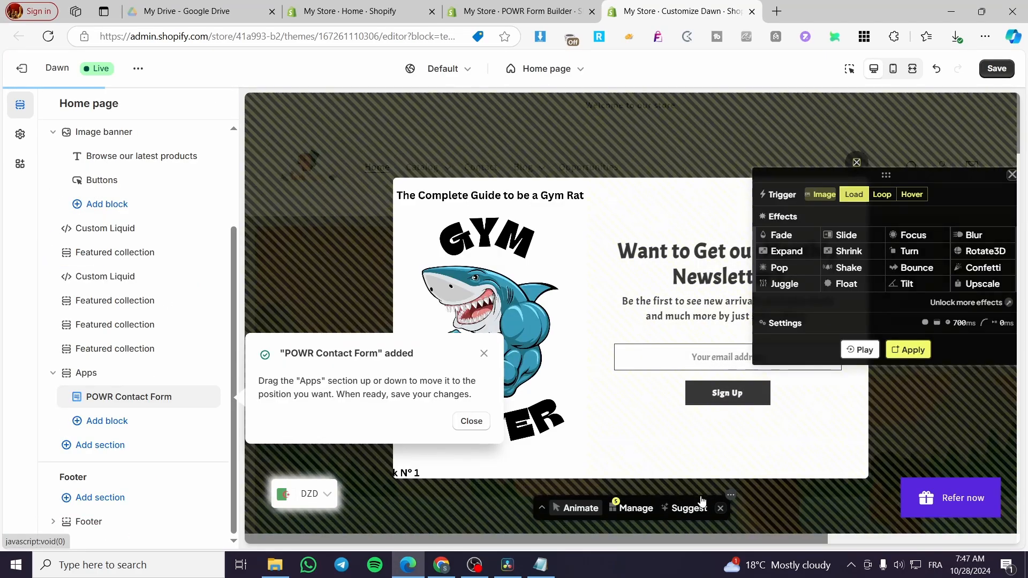
Paste the copied app ID into the settings of the home page's POWR Contact Form block.
left_click(721, 510)
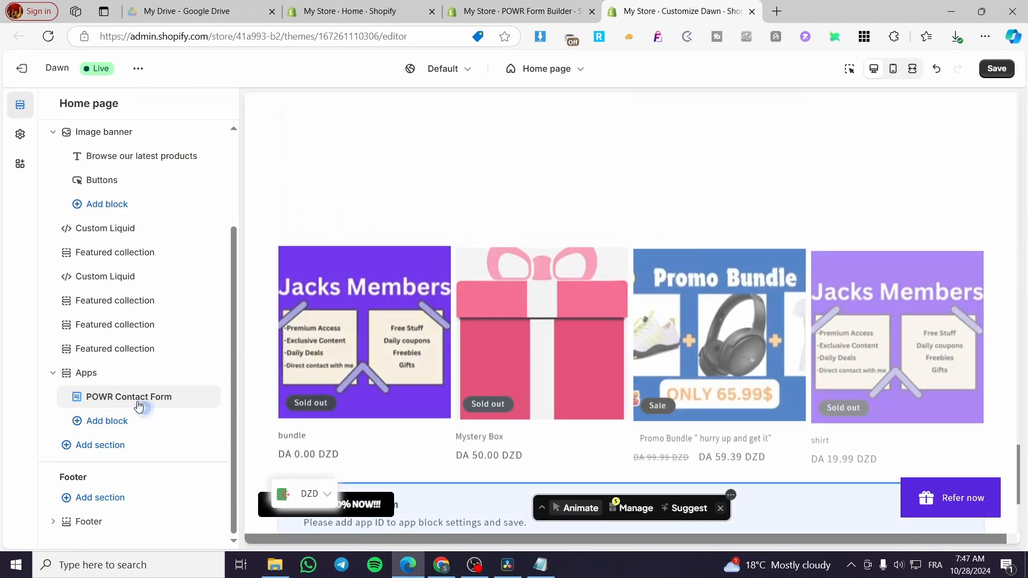
left_click(139, 407)
left_click(116, 173)
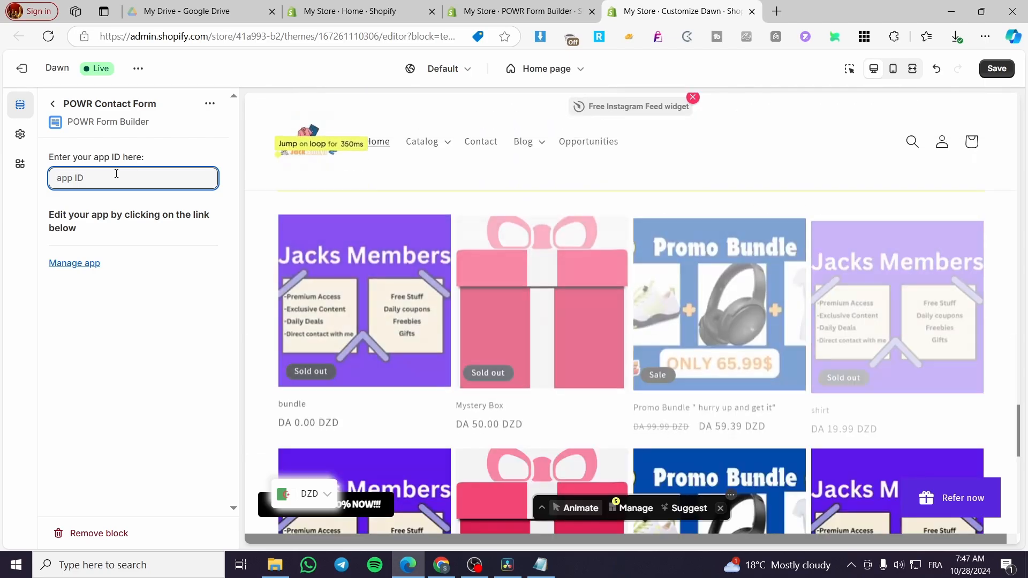
key("ctrl+v")
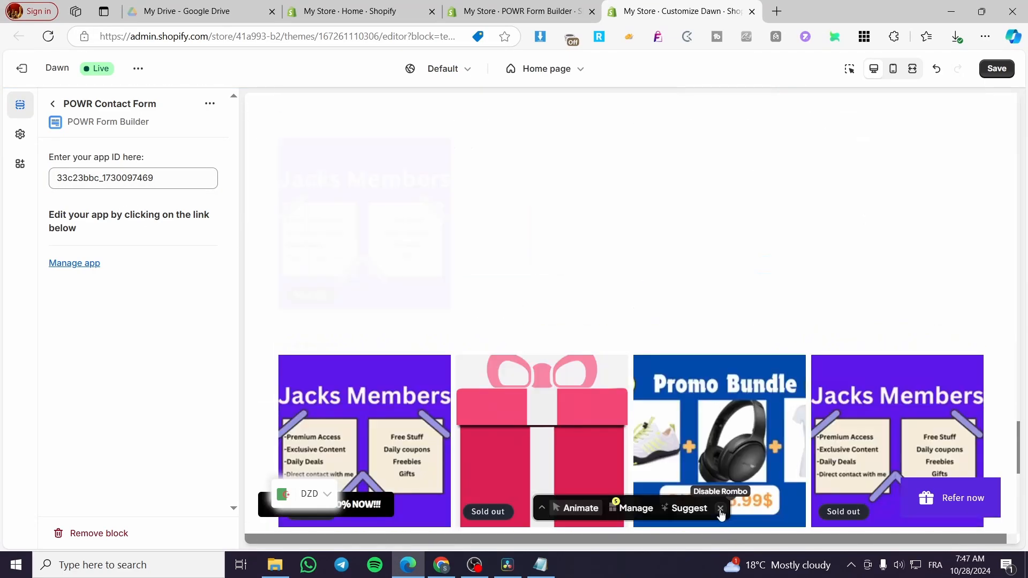
Disable the Rombo overlay in the store preview and dismiss the newsletter pop-up.
left_click(721, 510)
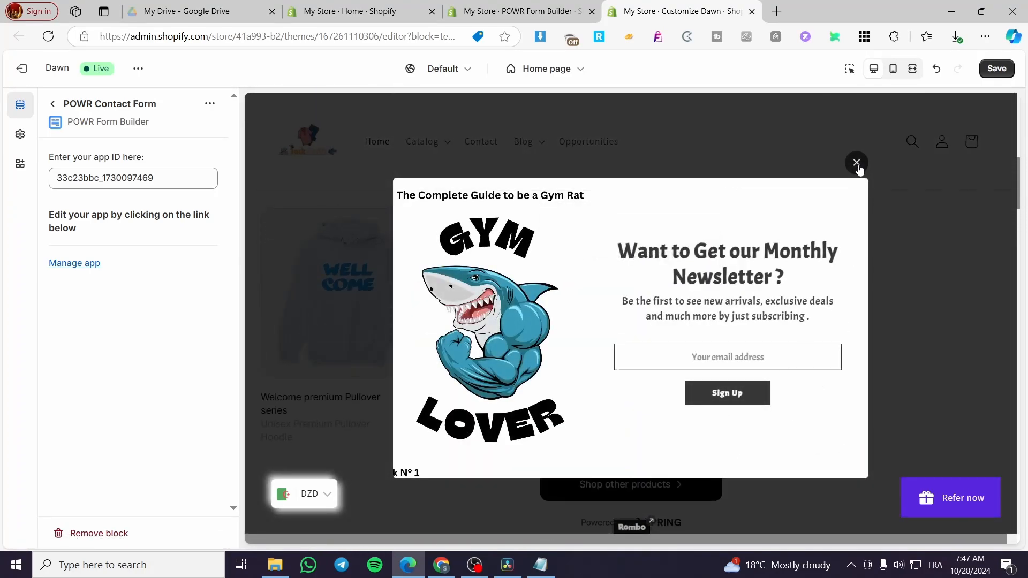
left_click(857, 165)
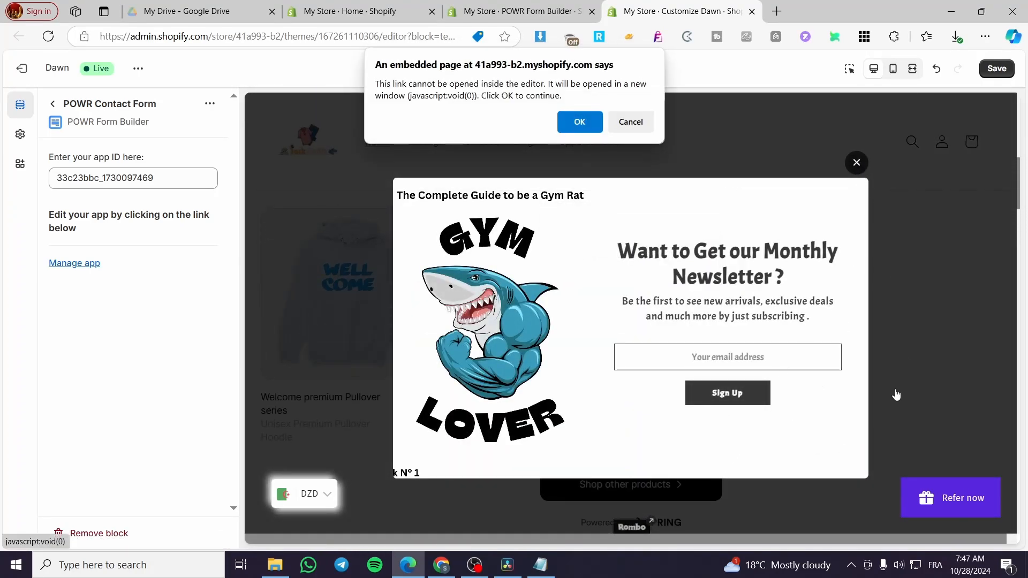